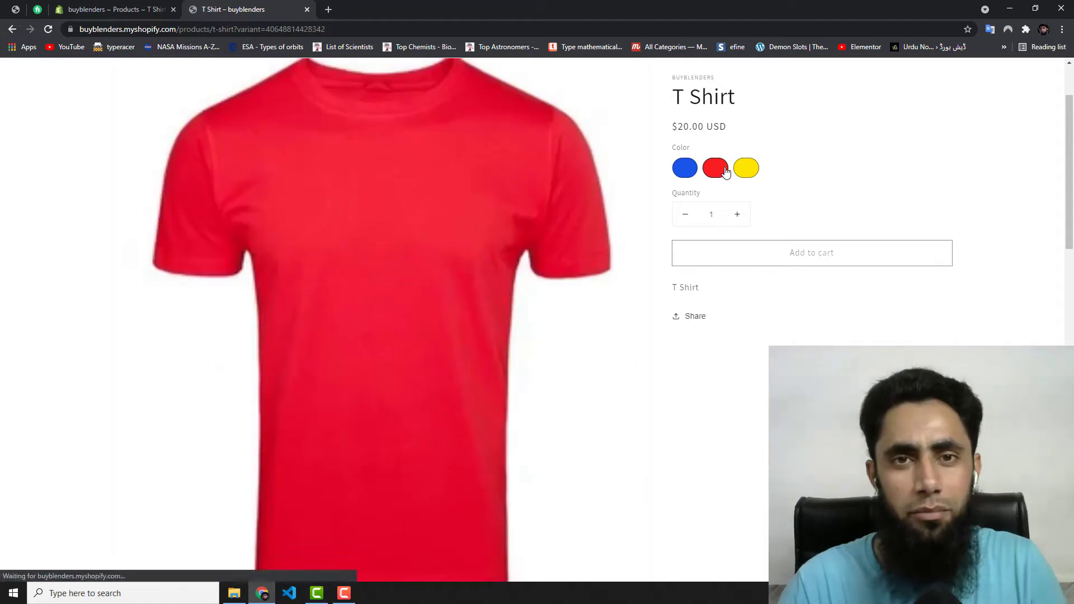
# Cycle the blue, red and yellow swatches repeatedly to confirm each shows its matching shirt image
pyautogui.click(746, 169)
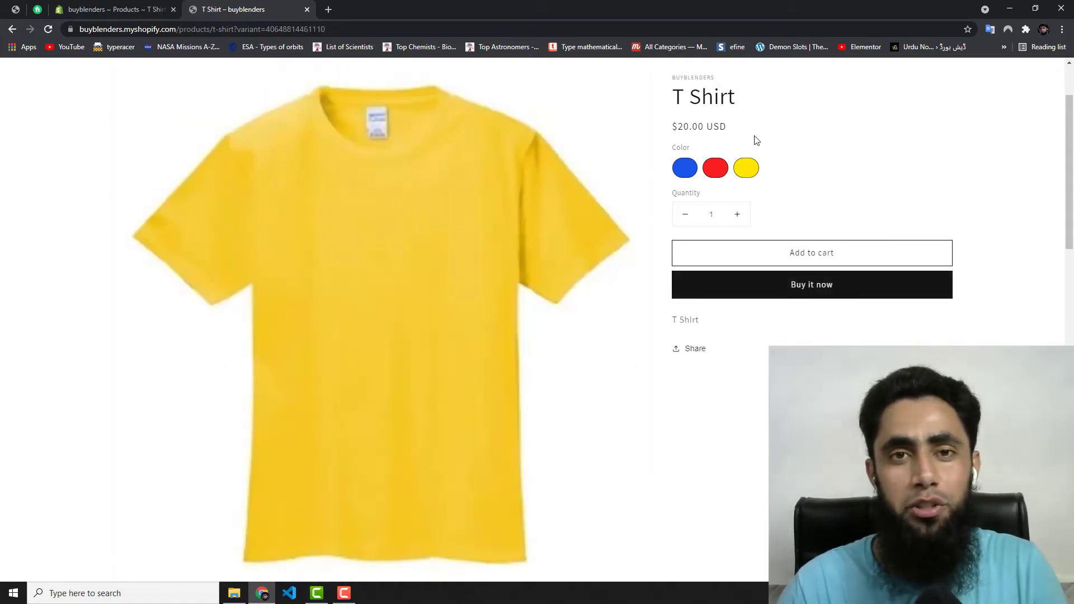
pyautogui.click(685, 168)
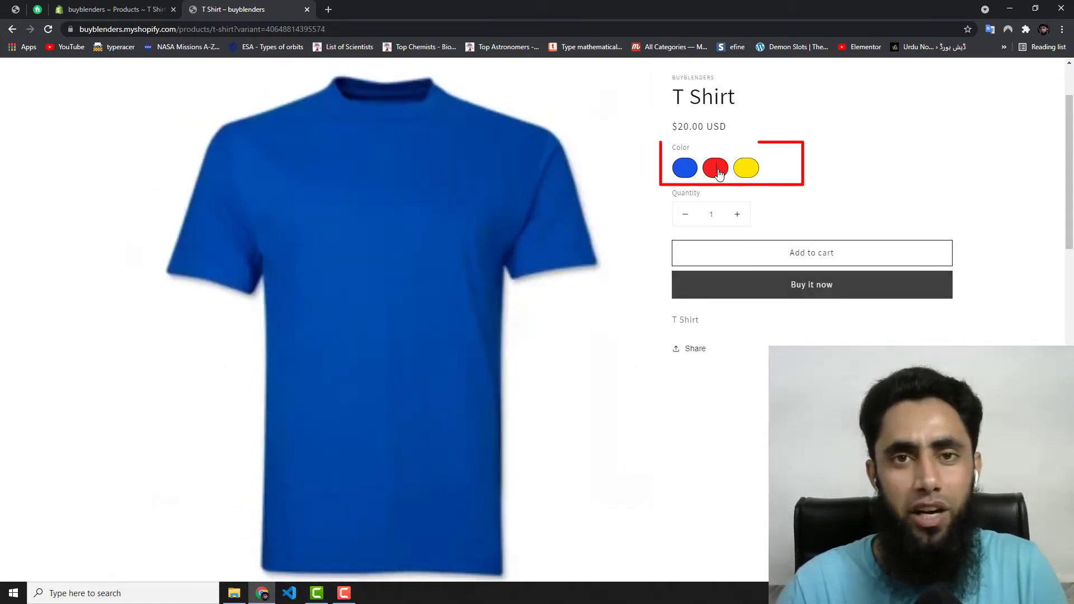
pyautogui.click(716, 168)
pyautogui.click(746, 171)
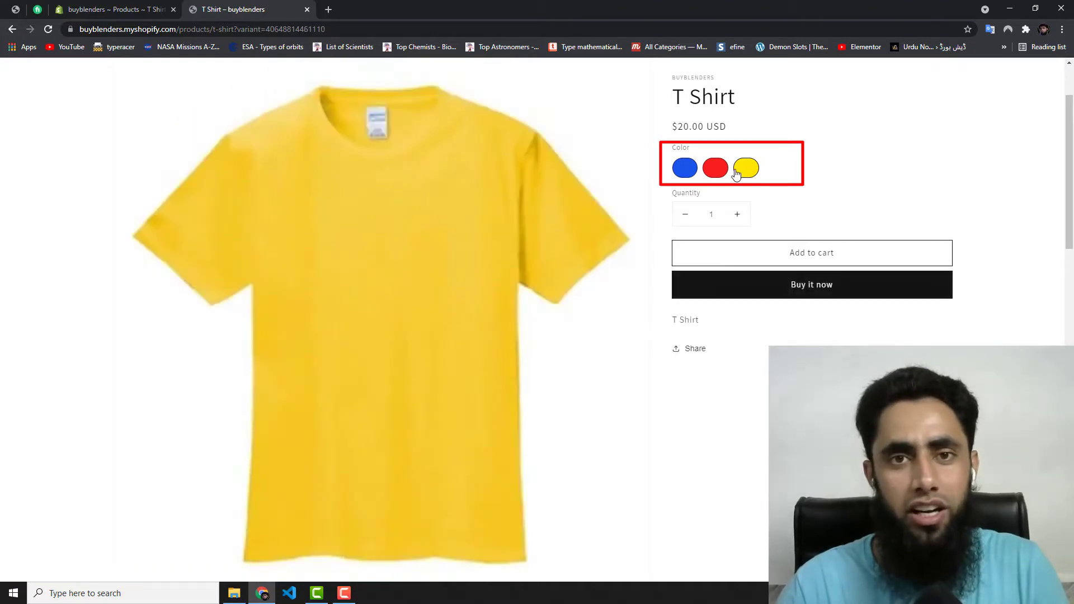
pyautogui.click(717, 169)
pyautogui.click(686, 169)
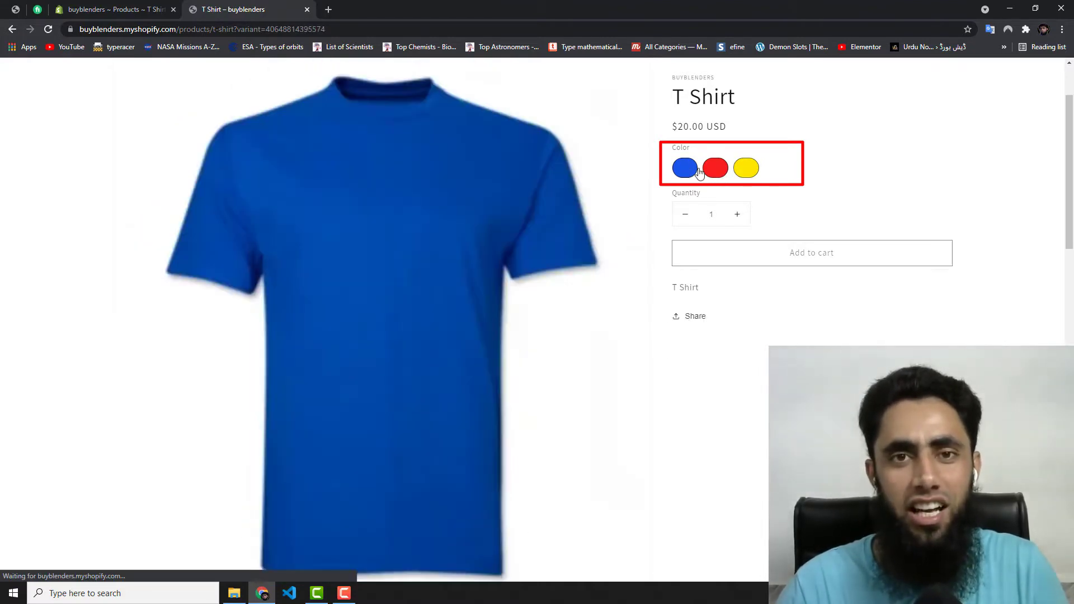
pyautogui.click(746, 168)
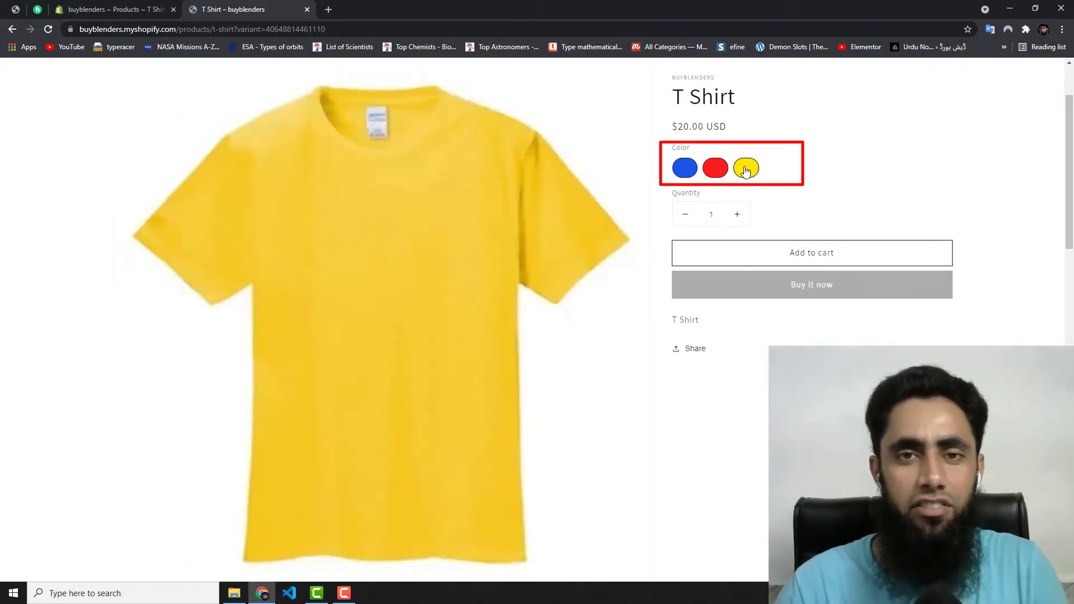
pyautogui.click(713, 169)
pyautogui.click(685, 170)
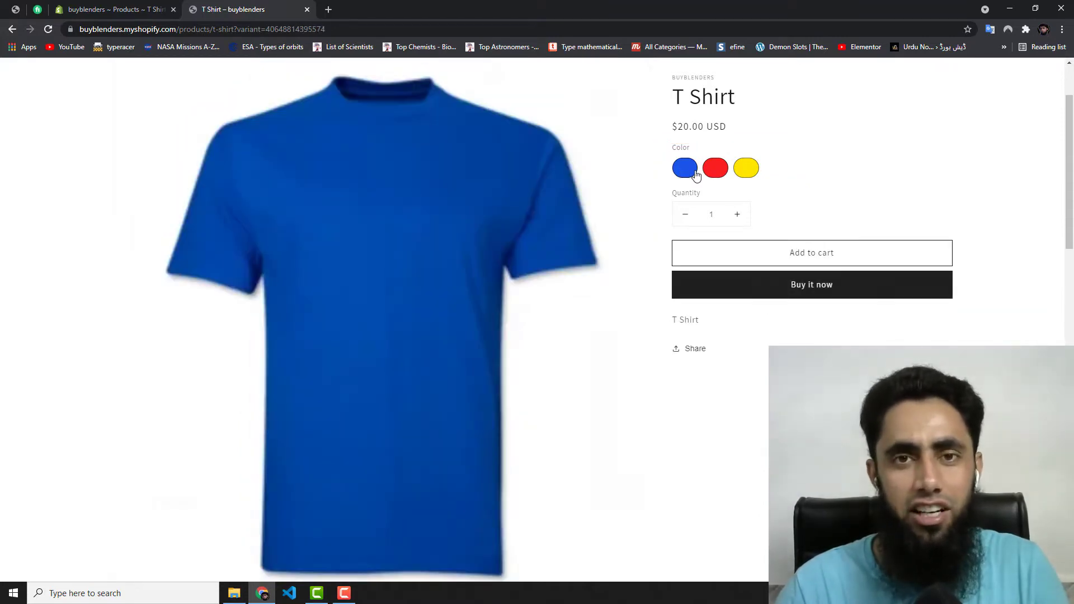
pyautogui.click(716, 173)
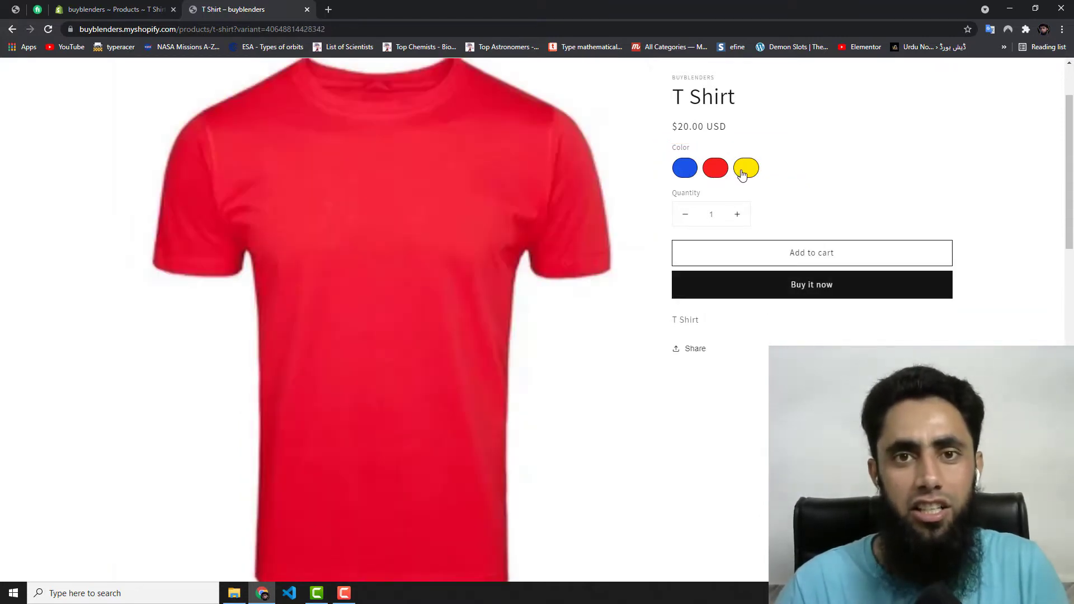
pyautogui.click(743, 173)
pyautogui.click(720, 173)
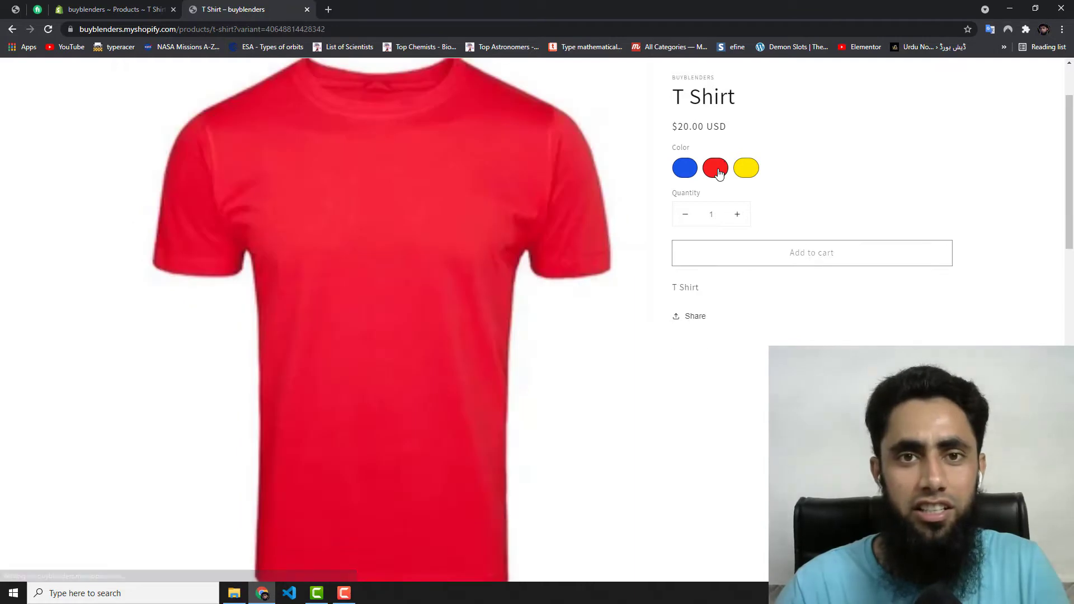
pyautogui.click(678, 175)
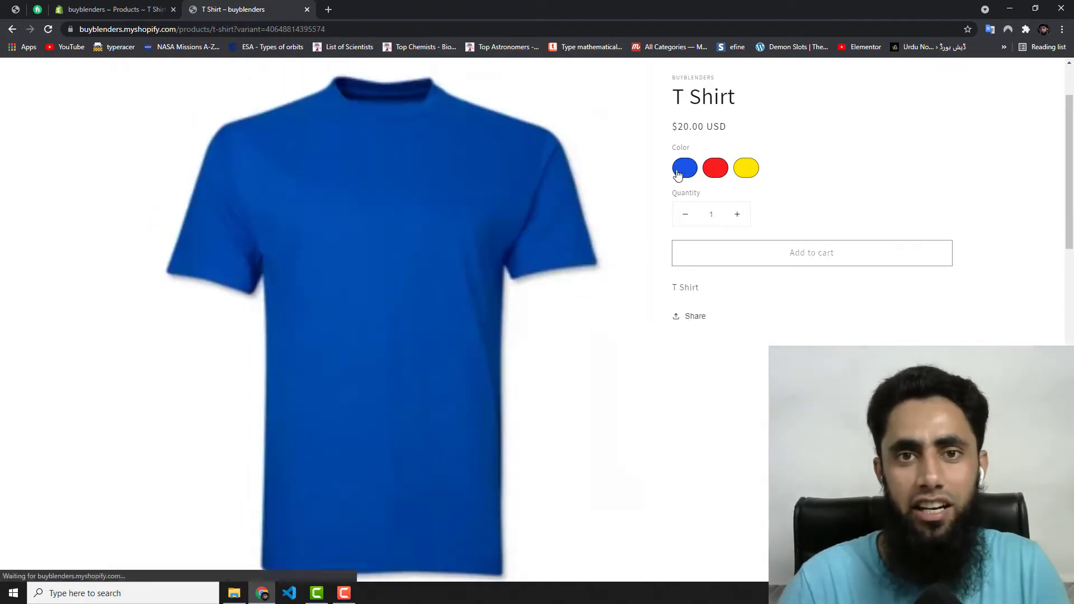
pyautogui.click(715, 175)
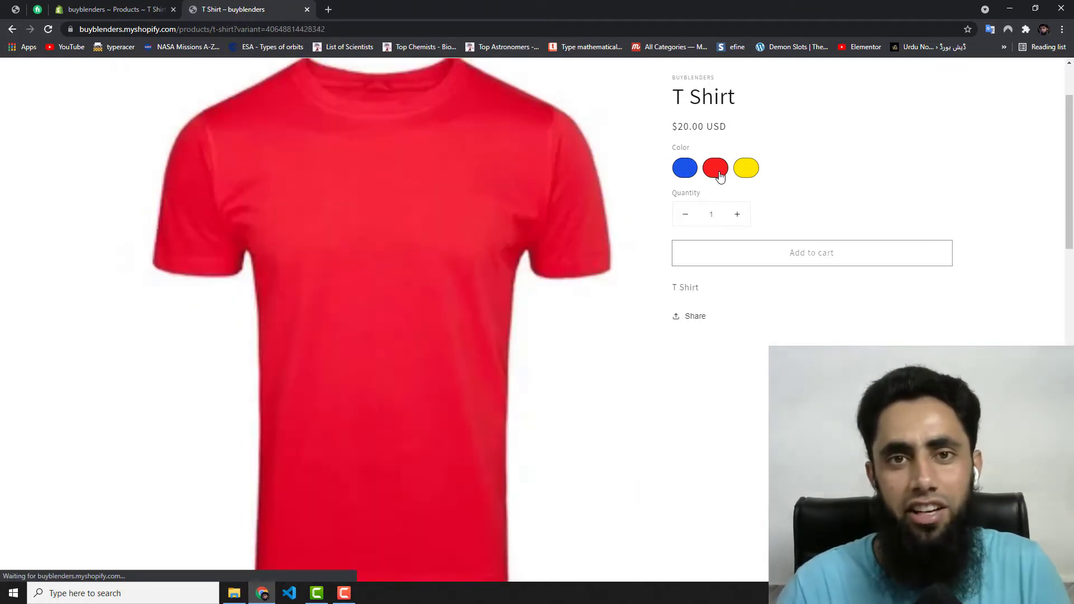
pyautogui.click(747, 168)
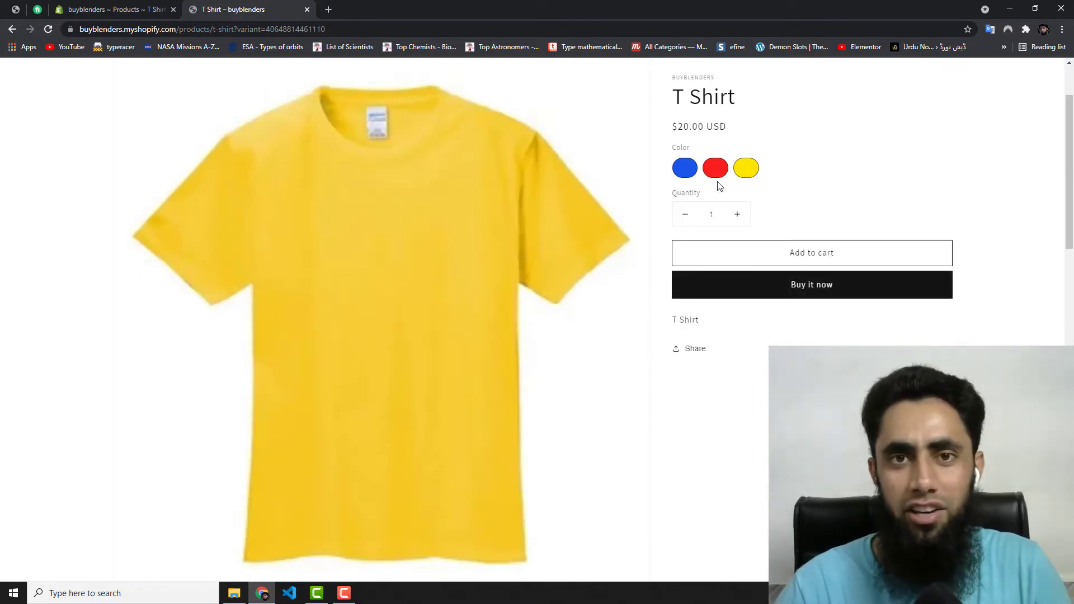
pyautogui.click(717, 173)
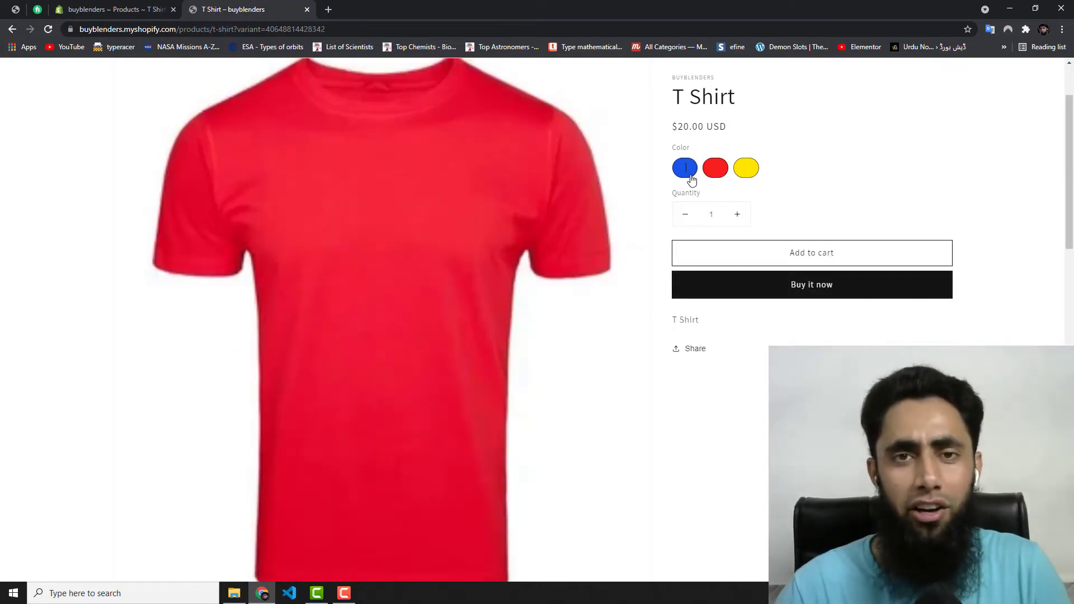
pyautogui.click(689, 175)
pyautogui.click(721, 178)
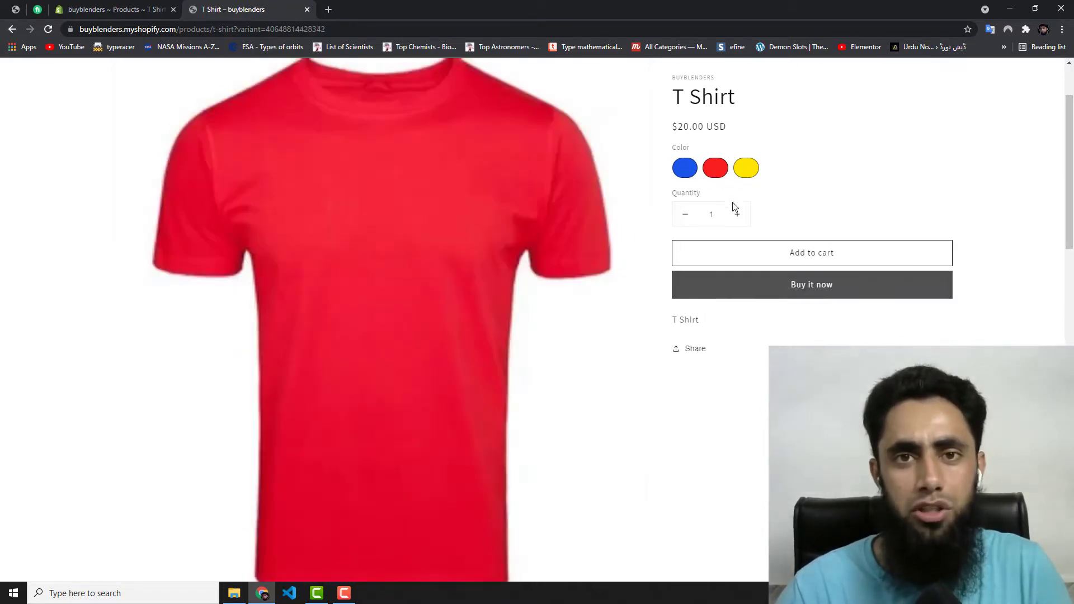
pyautogui.click(746, 169)
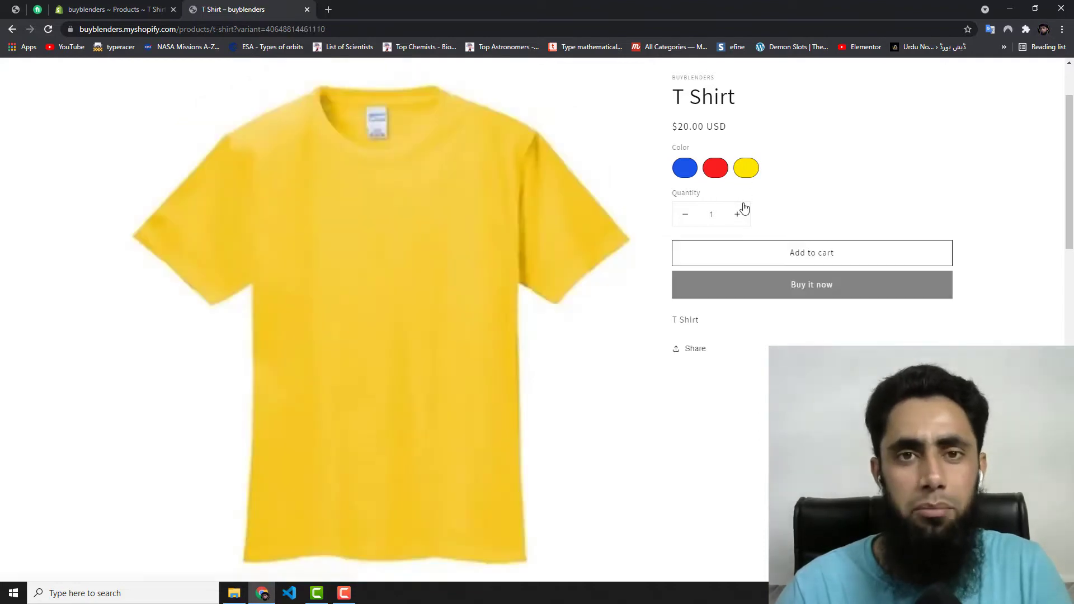
pyautogui.click(715, 174)
pyautogui.click(688, 179)
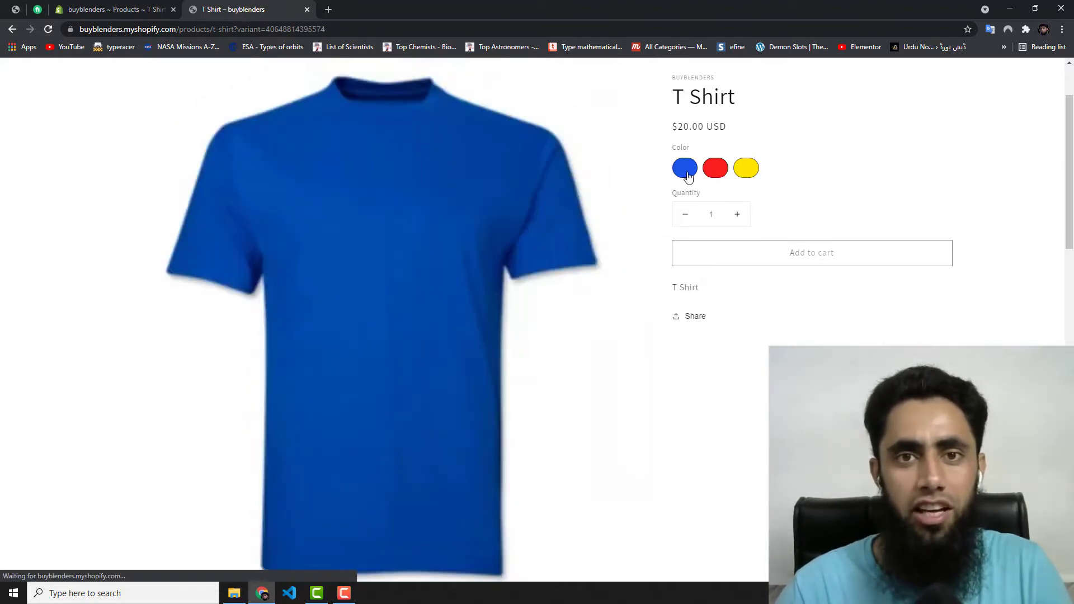
pyautogui.click(716, 176)
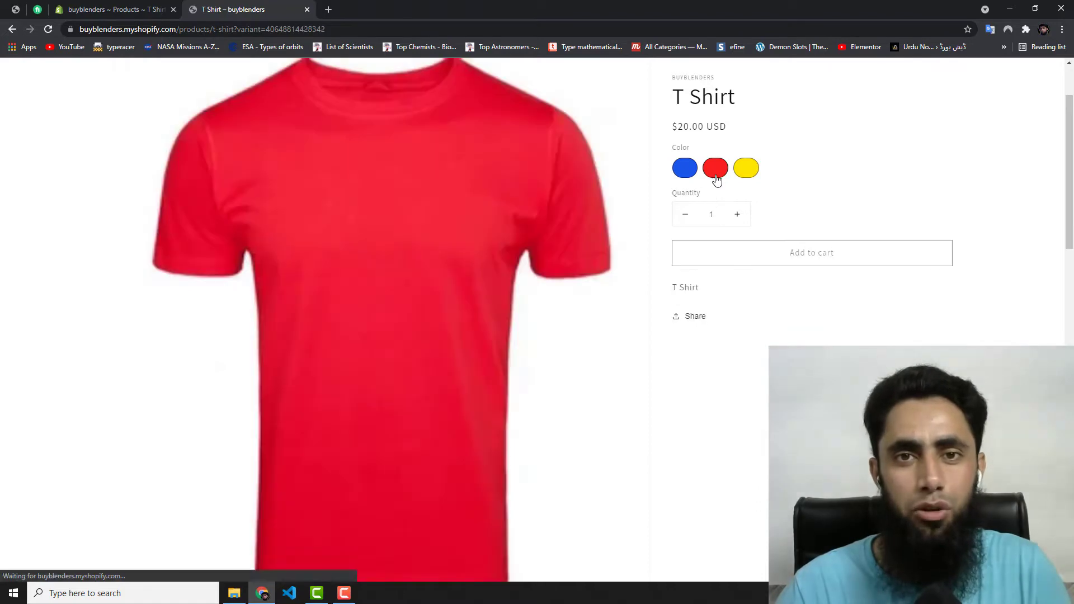
pyautogui.click(745, 168)
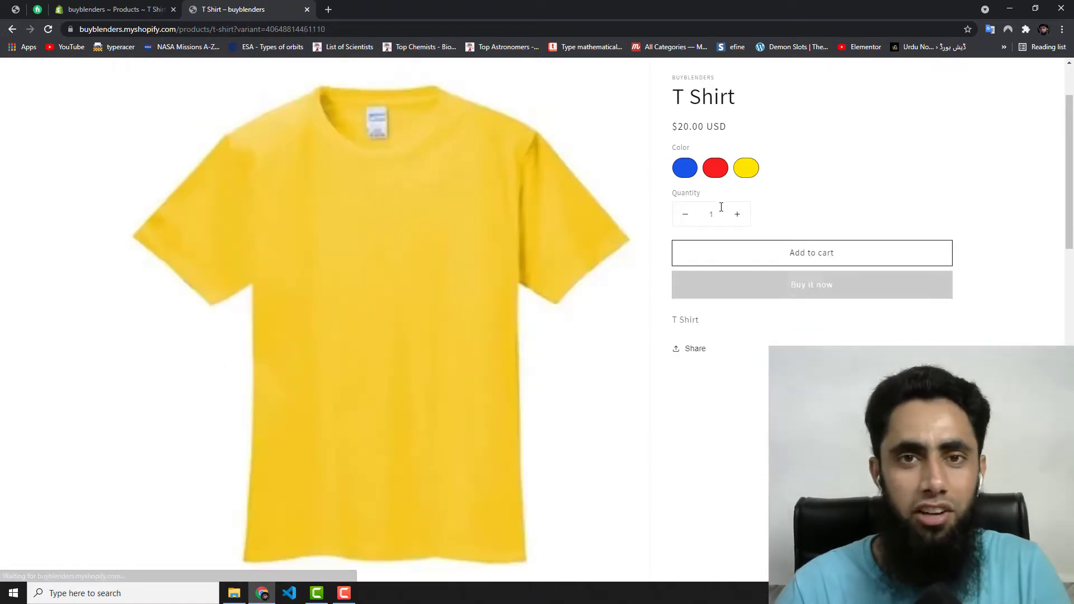
pyautogui.click(719, 177)
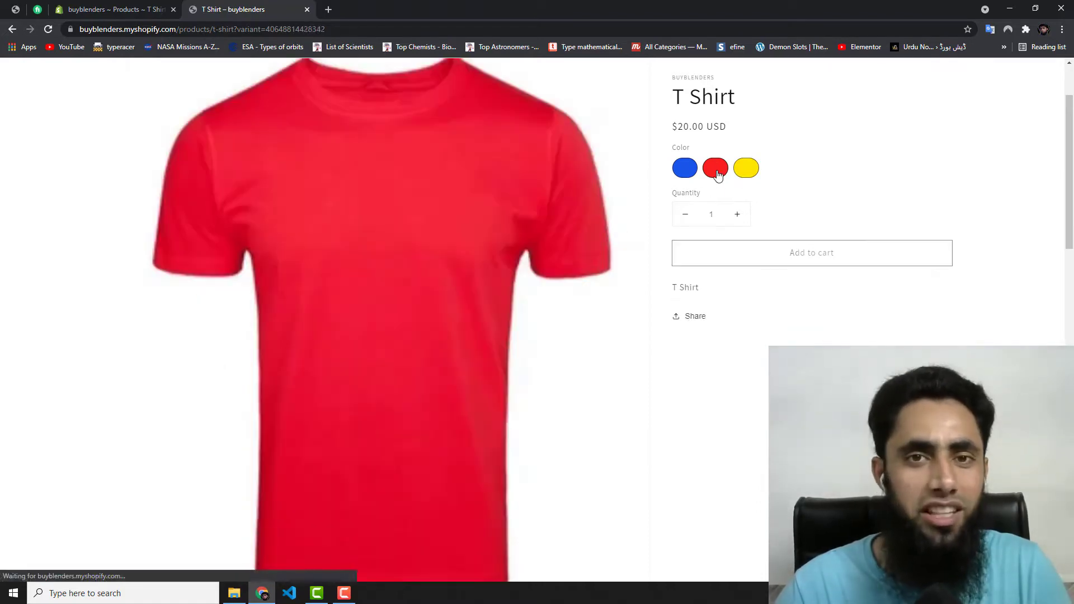
pyautogui.click(690, 177)
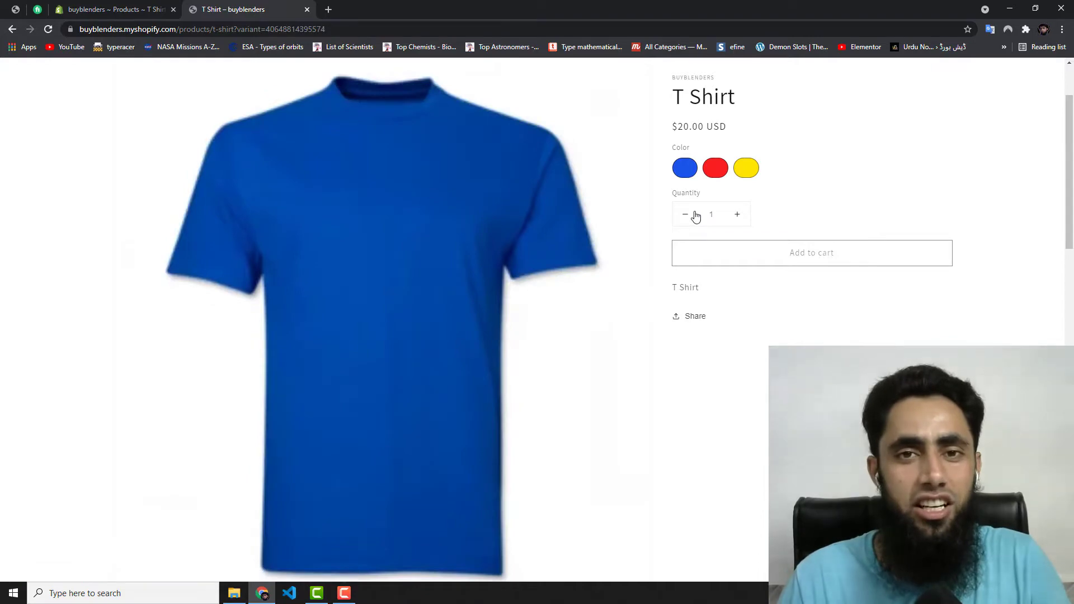
pyautogui.click(715, 172)
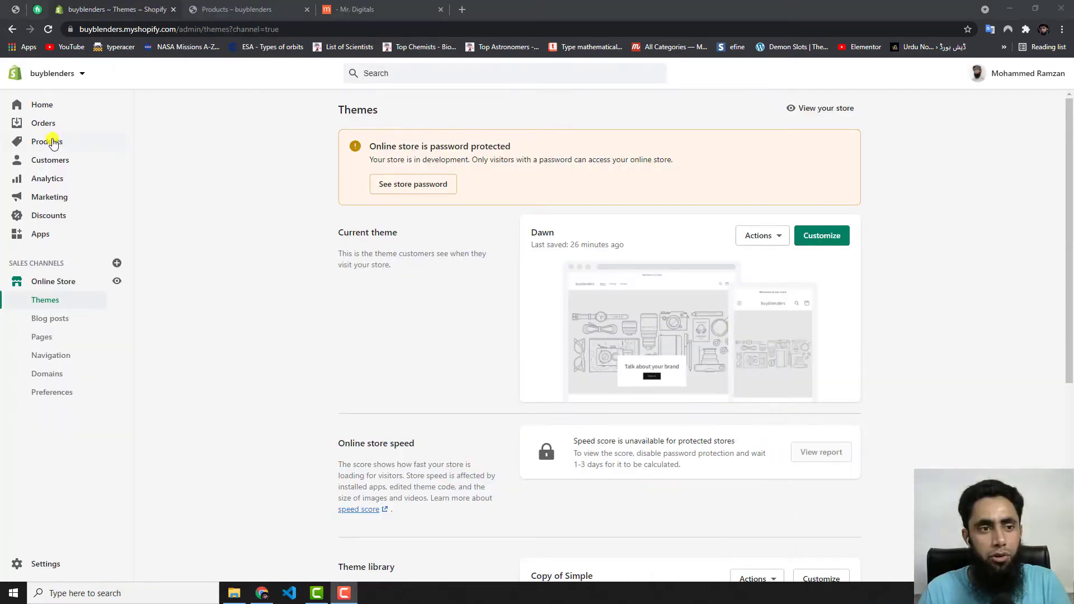
pyautogui.click(52, 142)
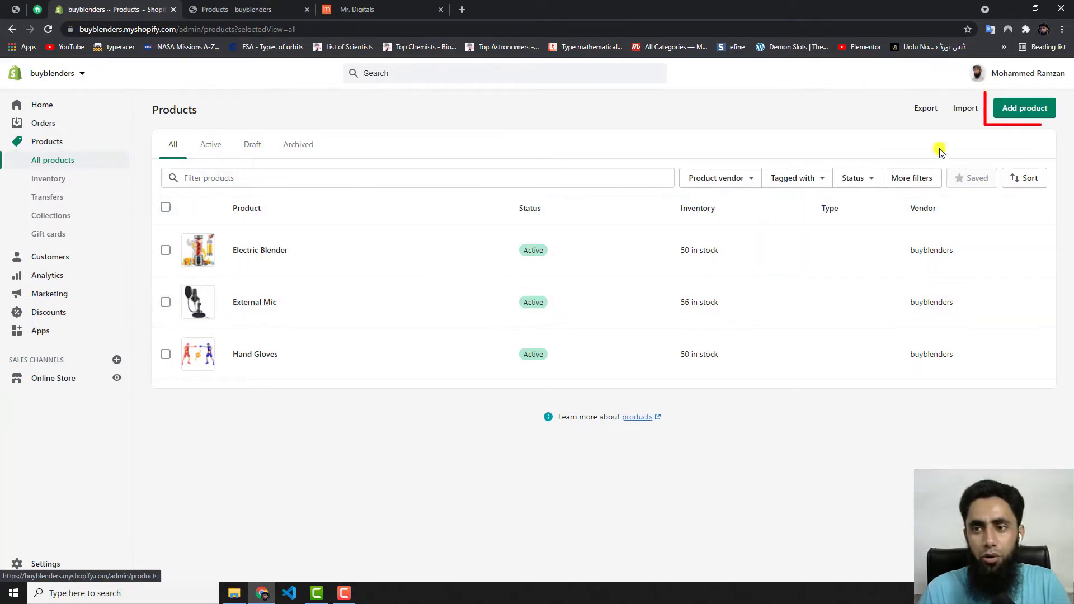
# Create a new product titled 'T Shirt' and copy that title into its description
pyautogui.click(1032, 110)
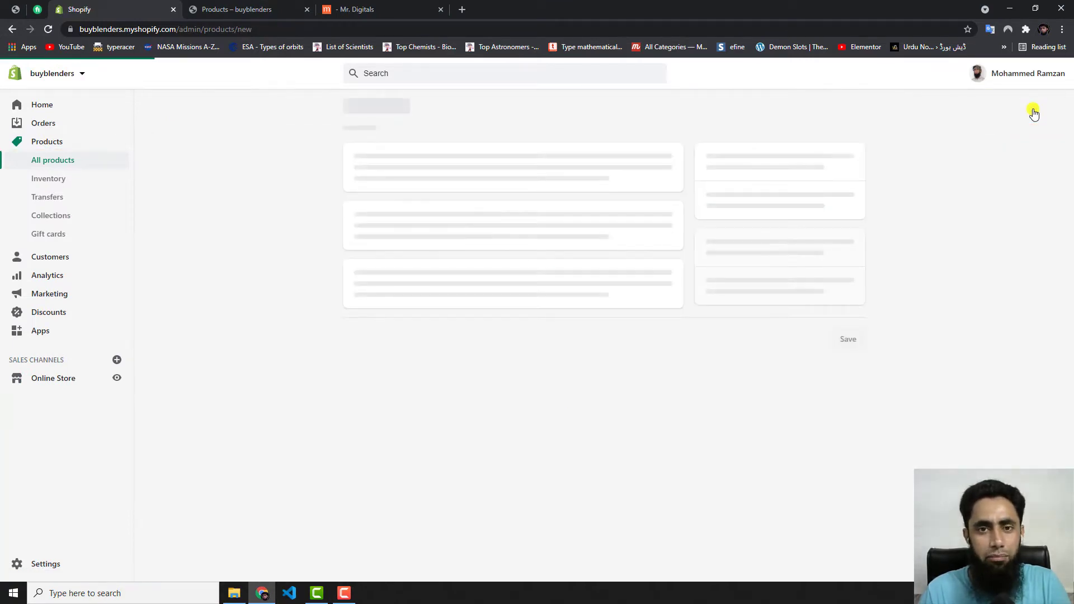
pyautogui.click(378, 157)
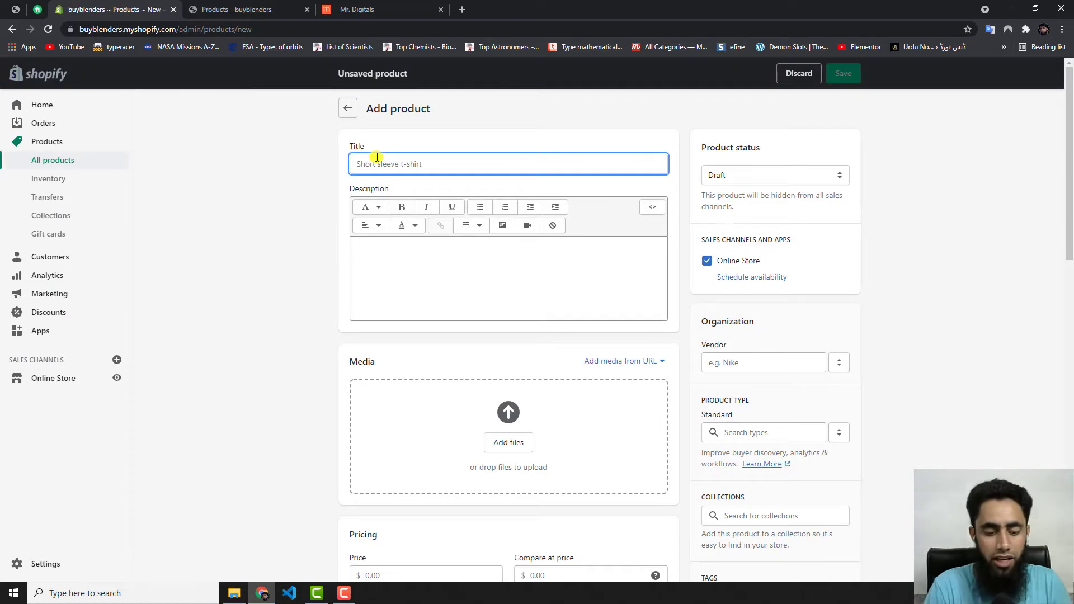
pyautogui.write('T')
pyautogui.write(' S')
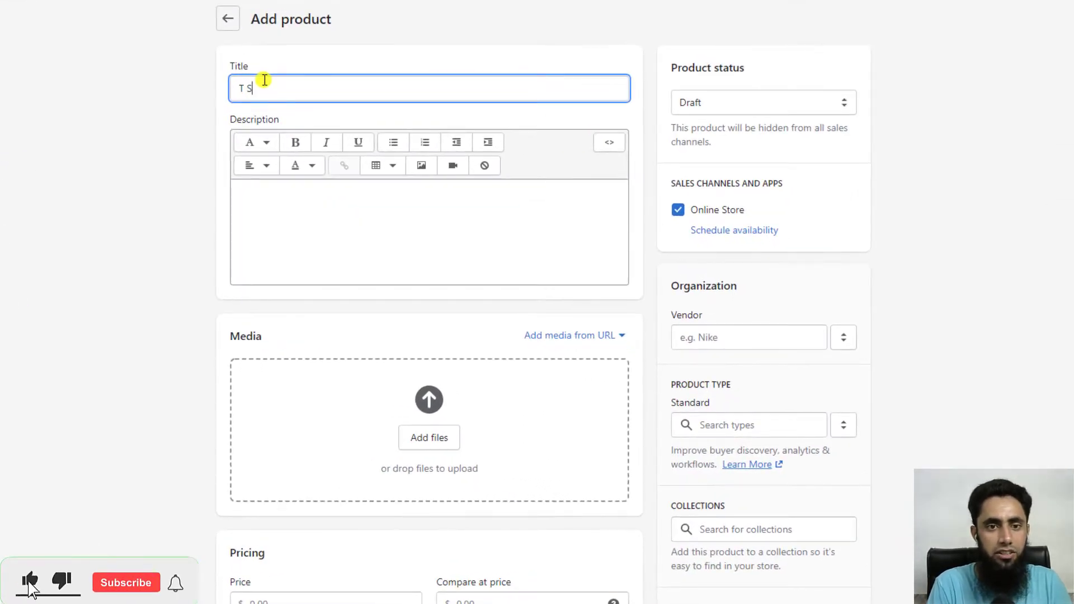
pyautogui.write('hirt')
pyautogui.hotkey('ctrl', 'a')
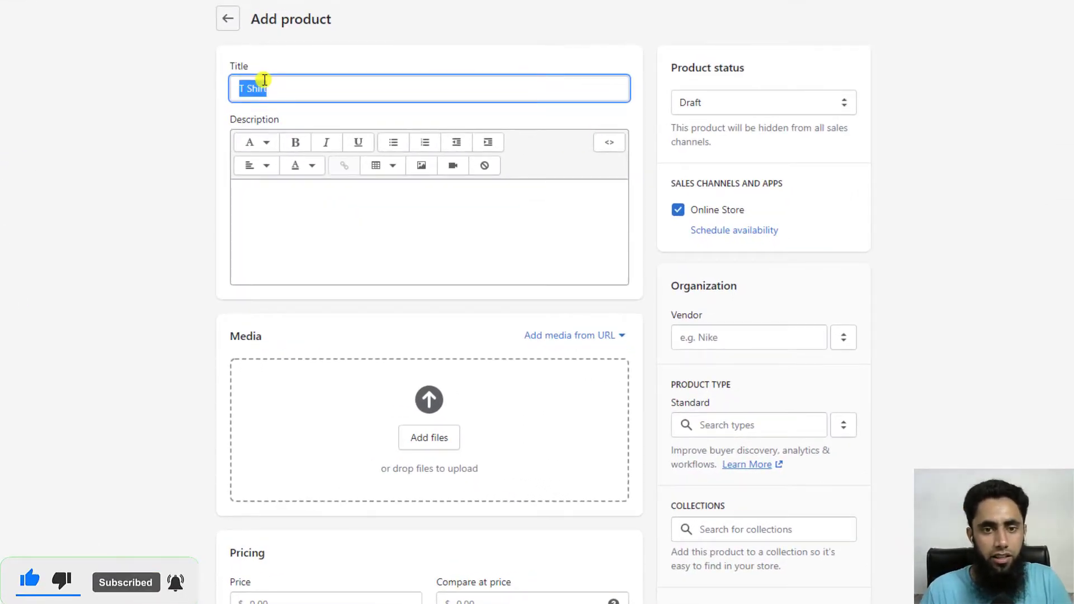
pyautogui.hotkey('ctrl', 'c')
pyautogui.click(283, 216)
pyautogui.hotkey('ctrl', 'v')
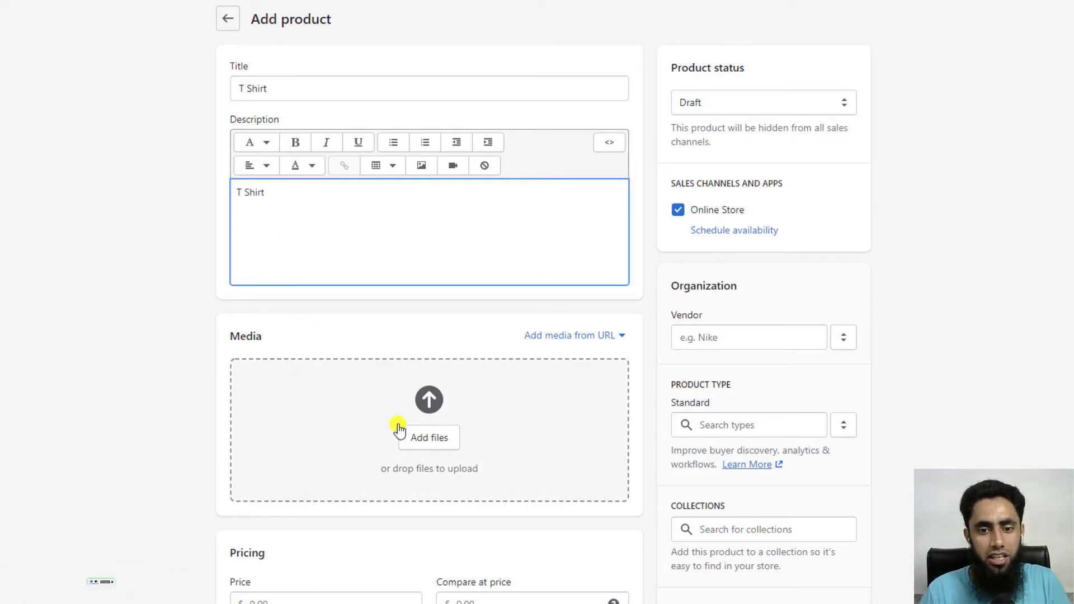
pyautogui.scroll(-3, 419, 444)
# Upload tshirt-red.jpg as the product's media
pyautogui.click(433, 296)
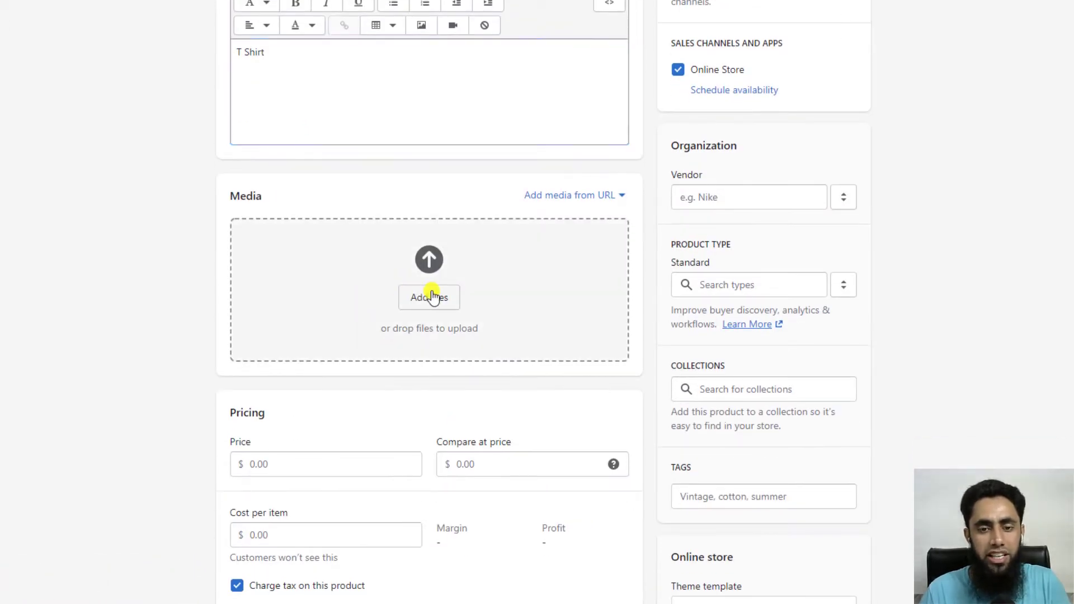
pyautogui.doubleClick(190, 22)
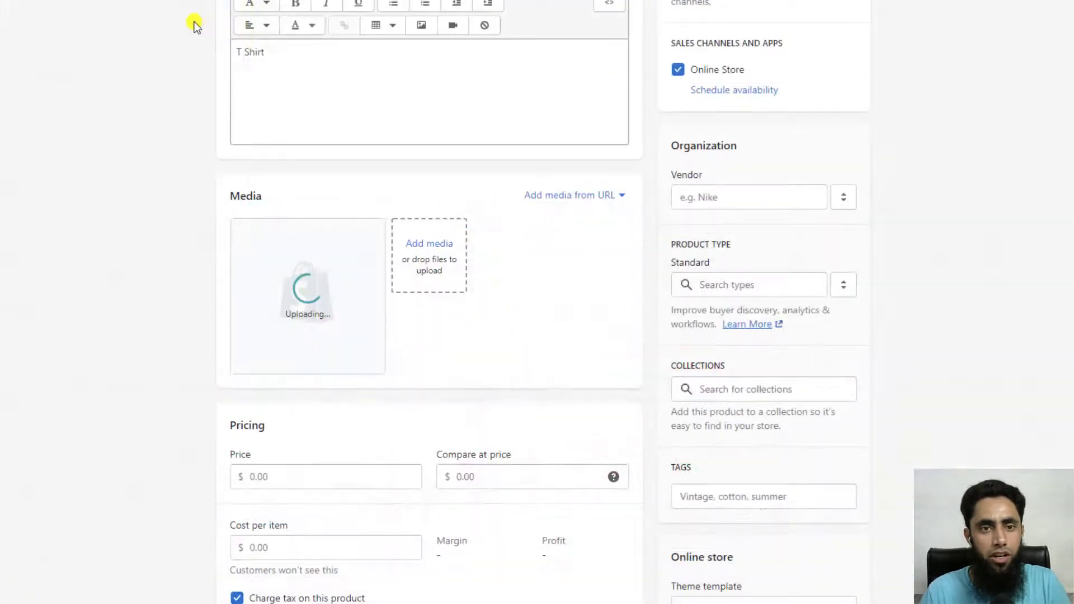
pyautogui.scroll(-4, 555, 365)
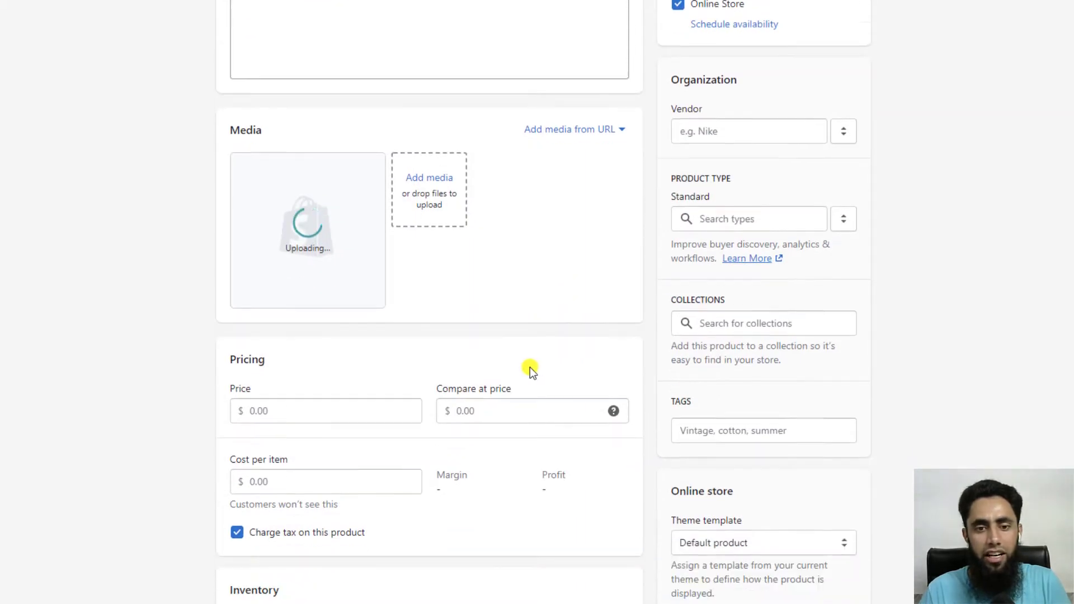
# Set the product's available quantity to 10
pyautogui.click(252, 263)
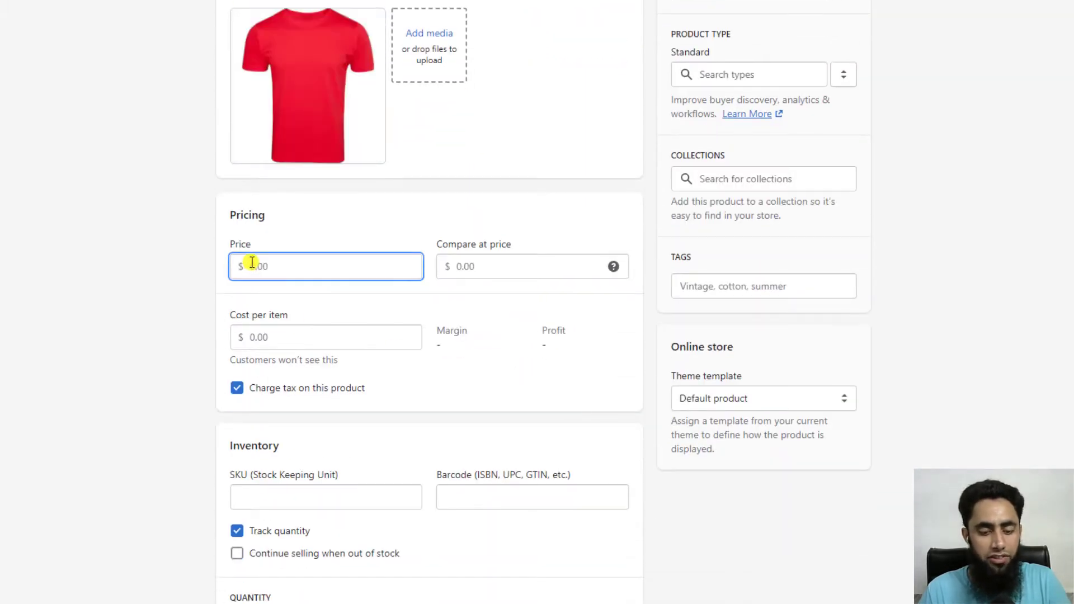
pyautogui.scroll(-5, 306, 369)
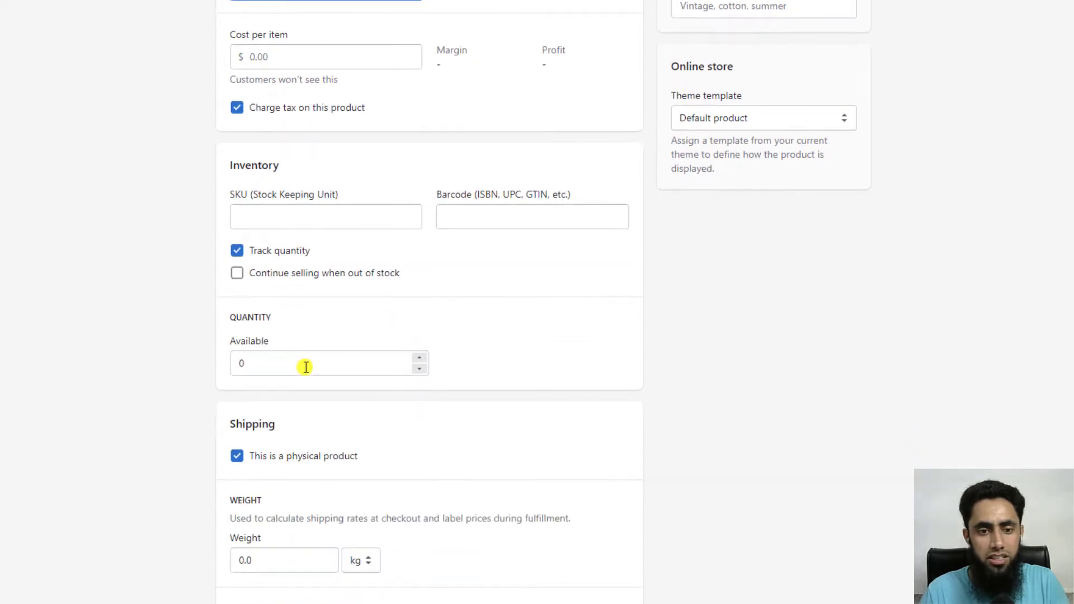
pyautogui.moveTo(288, 363); pyautogui.dragTo(210, 358)
pyautogui.write('10')
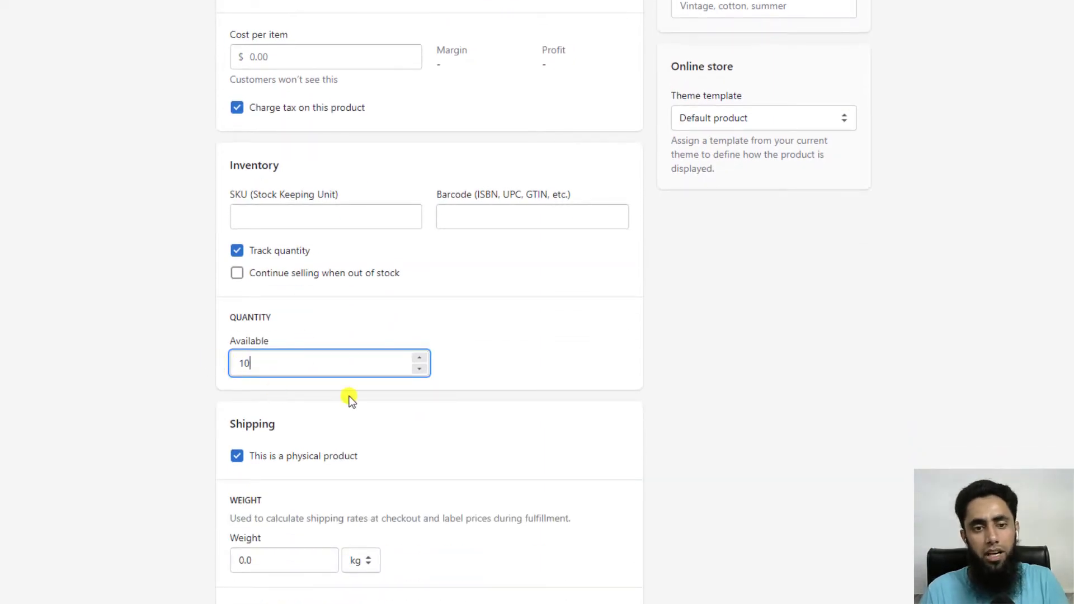
pyautogui.scroll(-4, 350, 399)
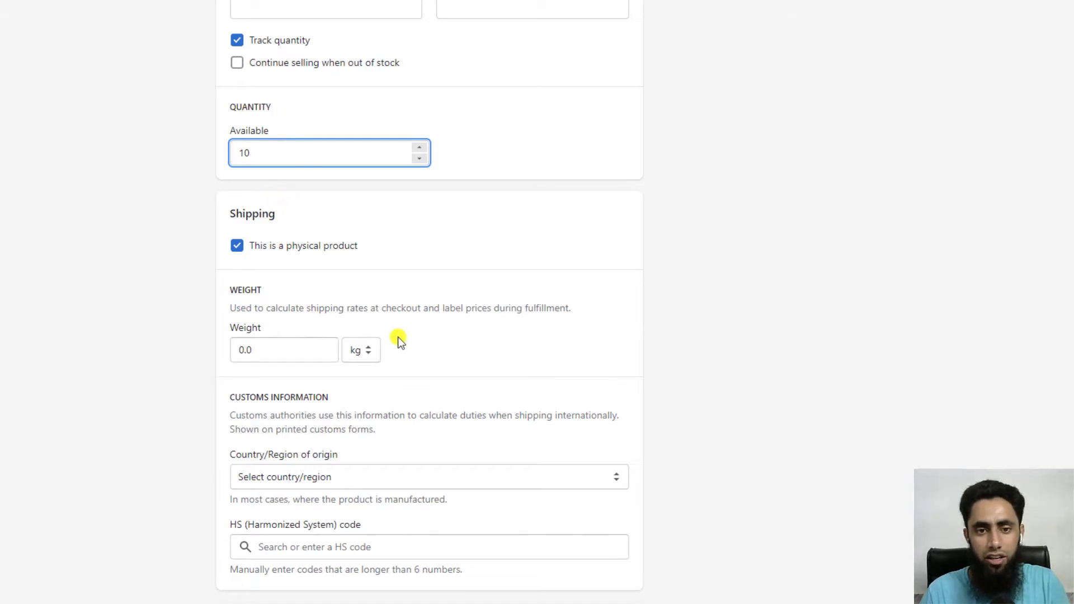
pyautogui.scroll(-5, 398, 337)
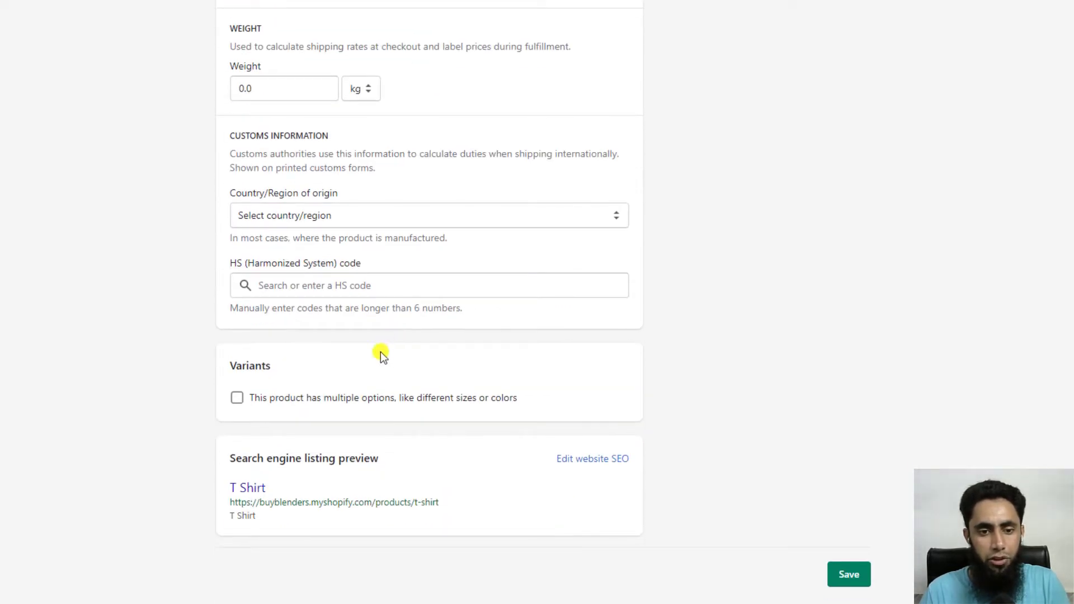
# Enable multiple options and add a Color option with values blue, red and yellow
pyautogui.click(237, 398)
pyautogui.scroll(-3, 322, 413)
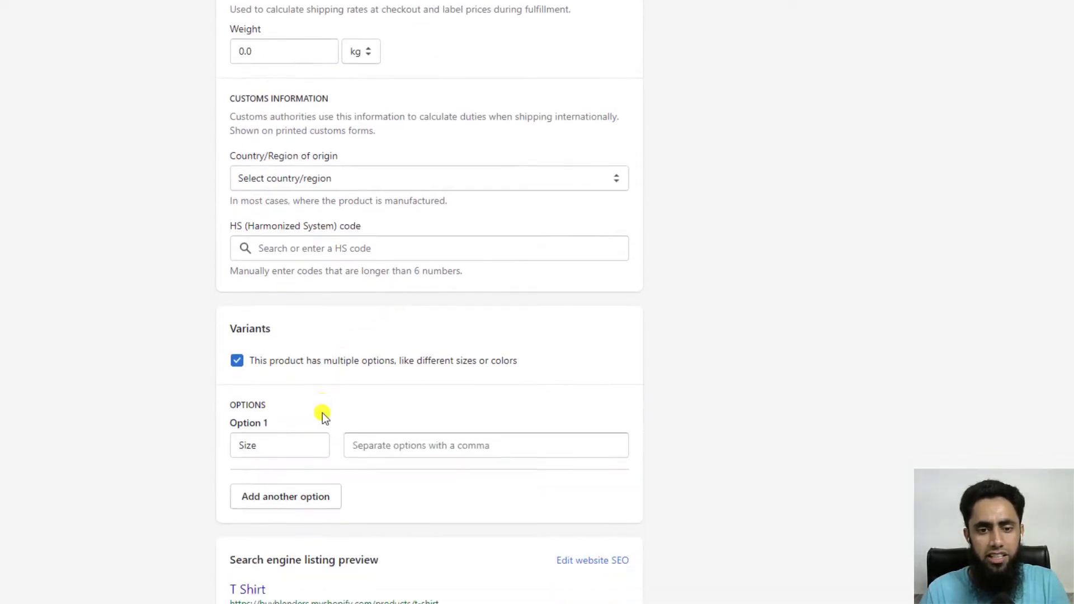
pyautogui.click(278, 343)
pyautogui.click(268, 410)
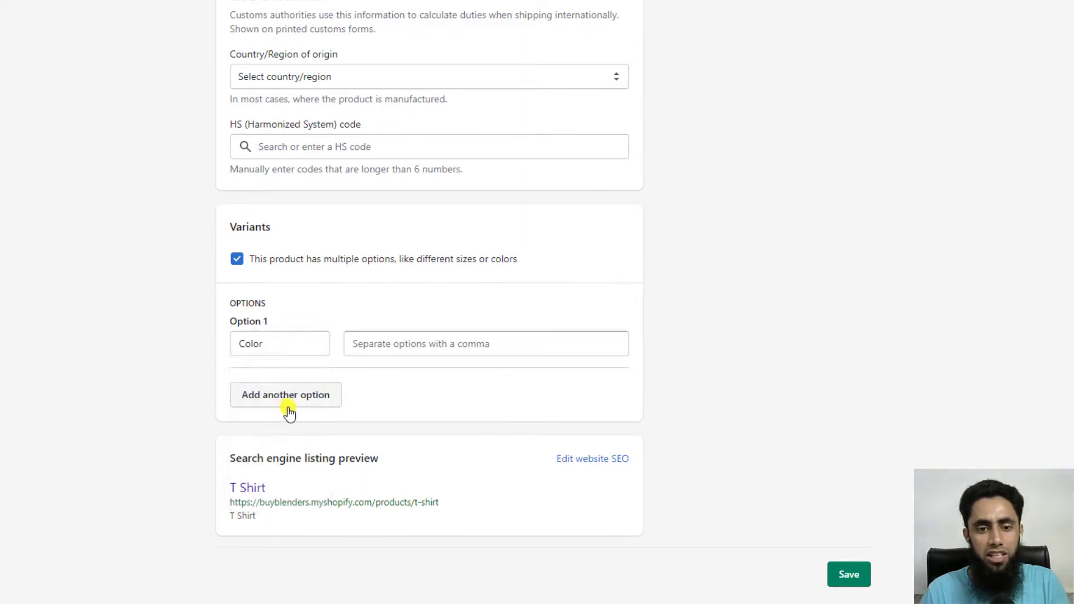
pyautogui.click(381, 344)
pyautogui.write('b')
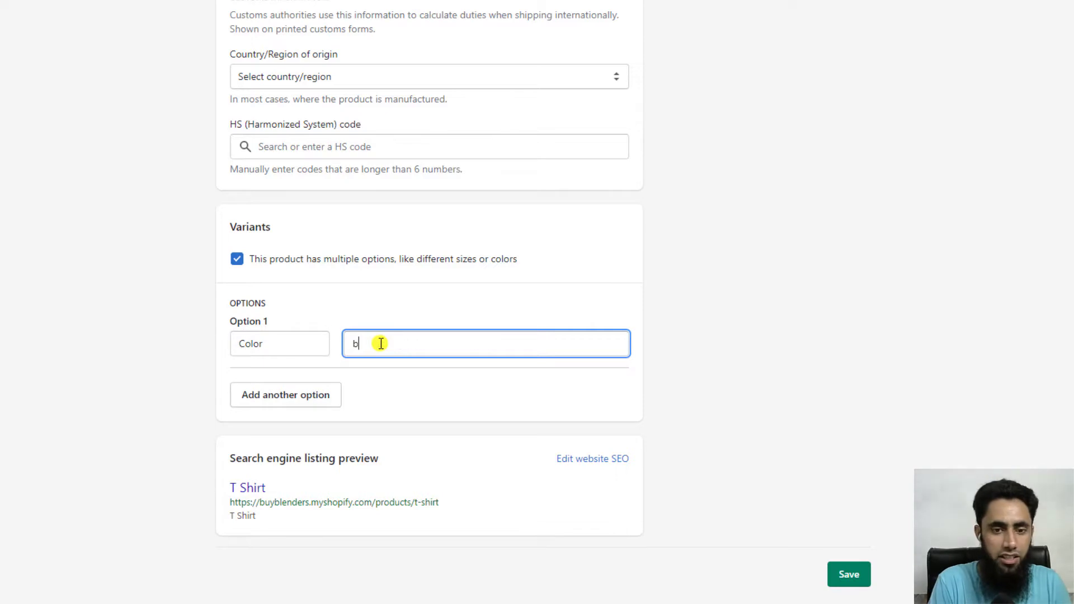
pyautogui.write('lue')
pyautogui.press('Return')
pyautogui.write('red')
pyautogui.press('Return')
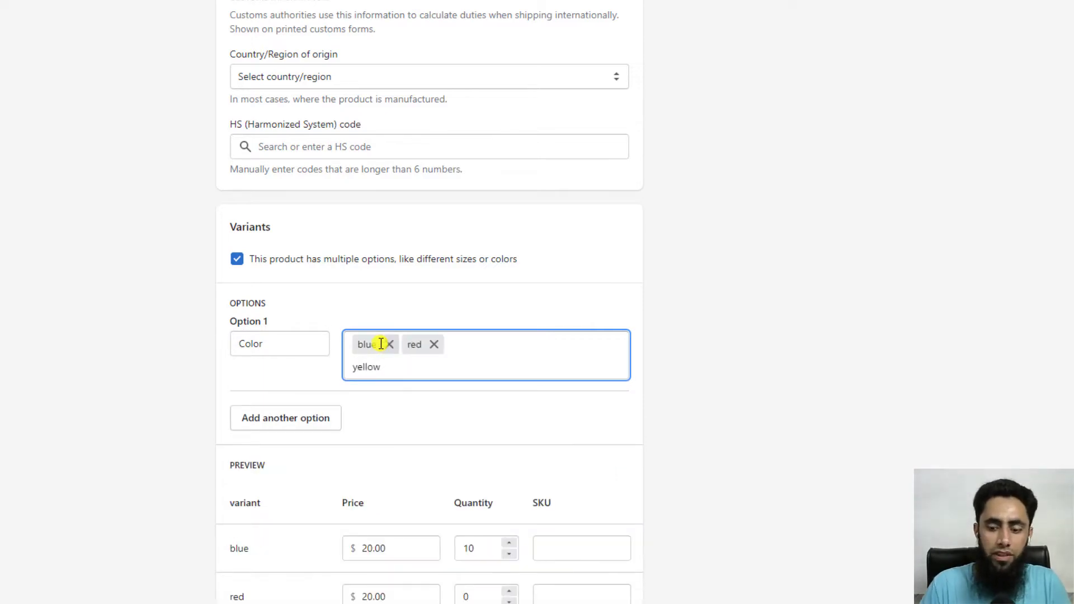
pyautogui.press('Return')
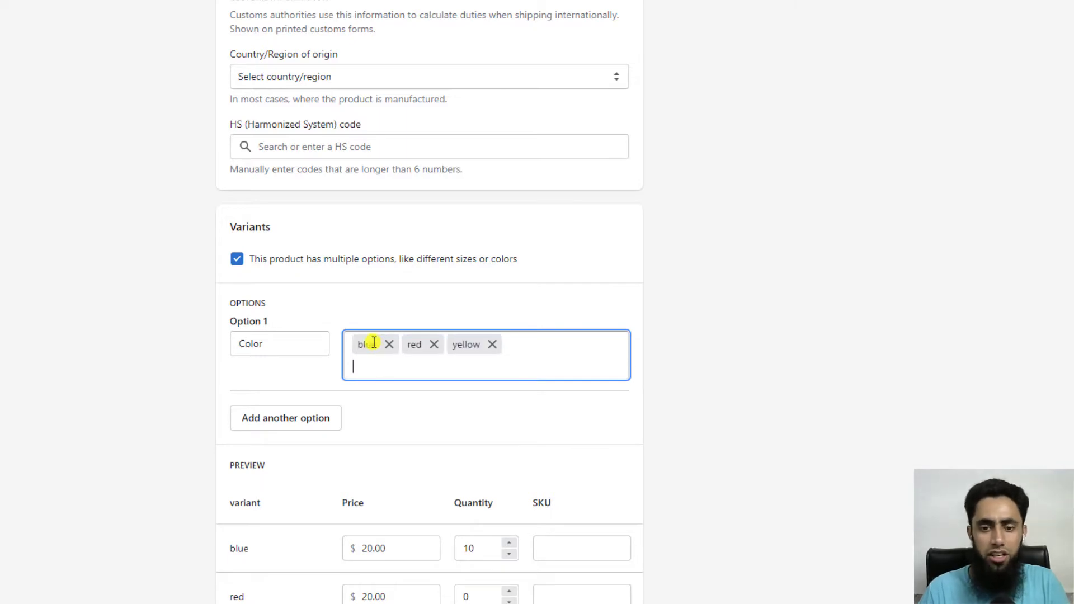
# Set the variant quantities to 10
pyautogui.scroll(-4, 605, 410)
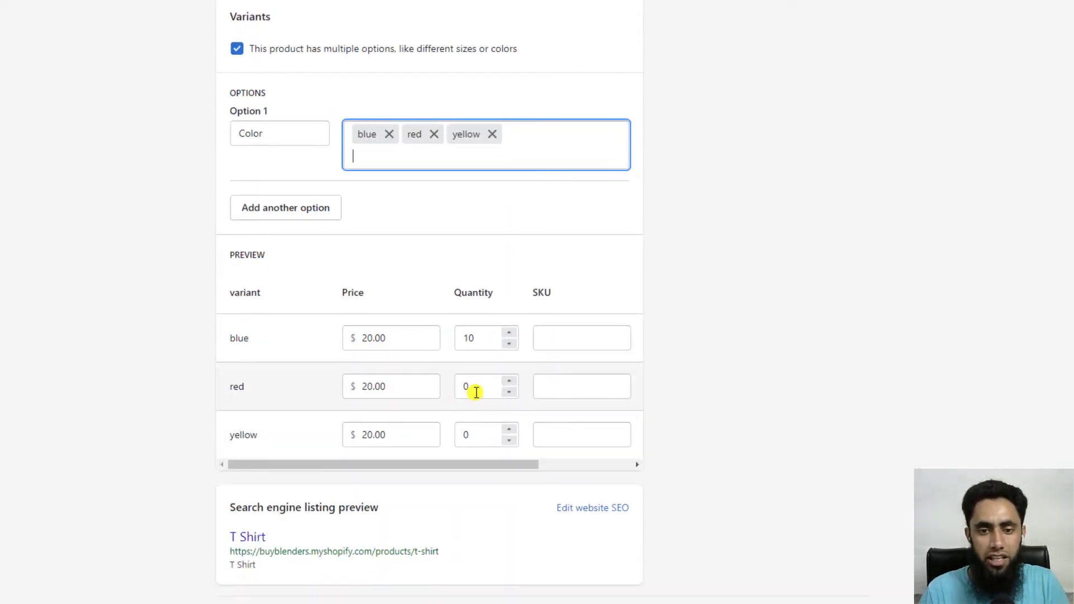
pyautogui.doubleClick(463, 390)
pyautogui.write('10')
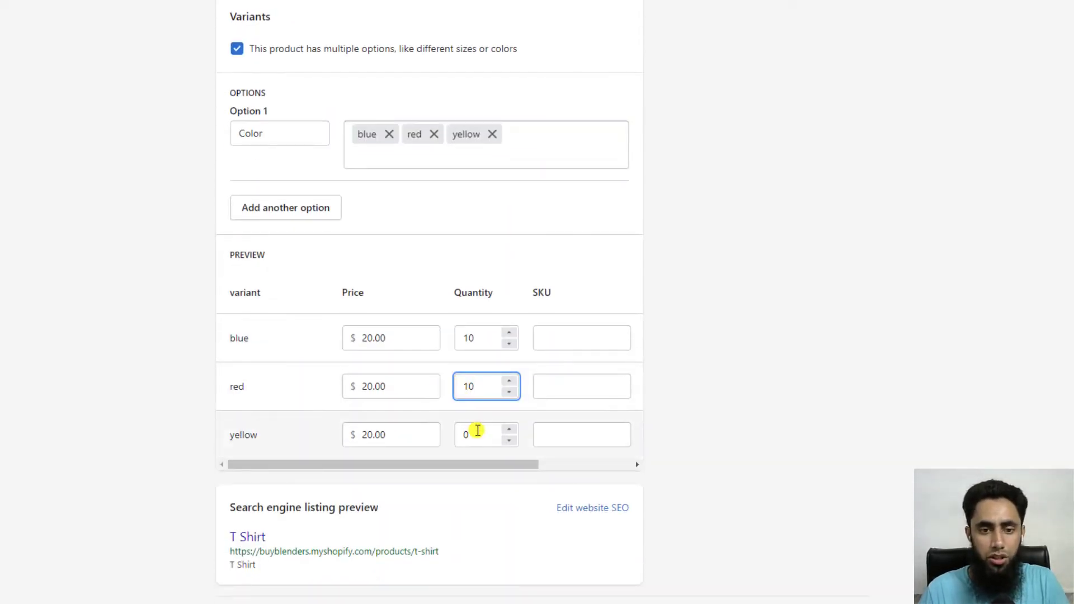
pyautogui.doubleClick(464, 431)
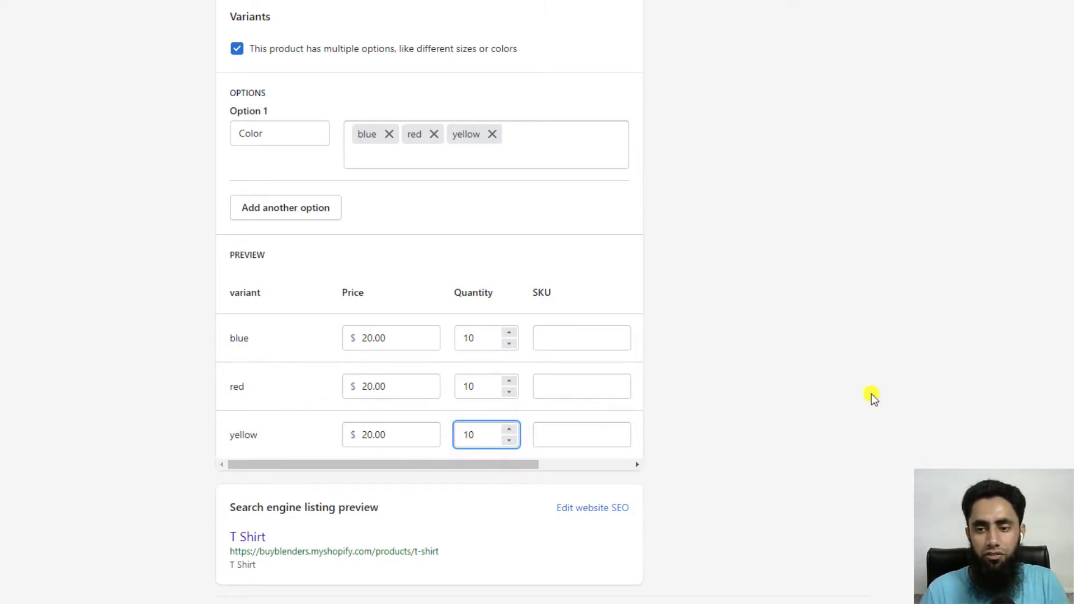
pyautogui.scroll(-1, 871, 389)
pyautogui.scroll(15, 868, 384)
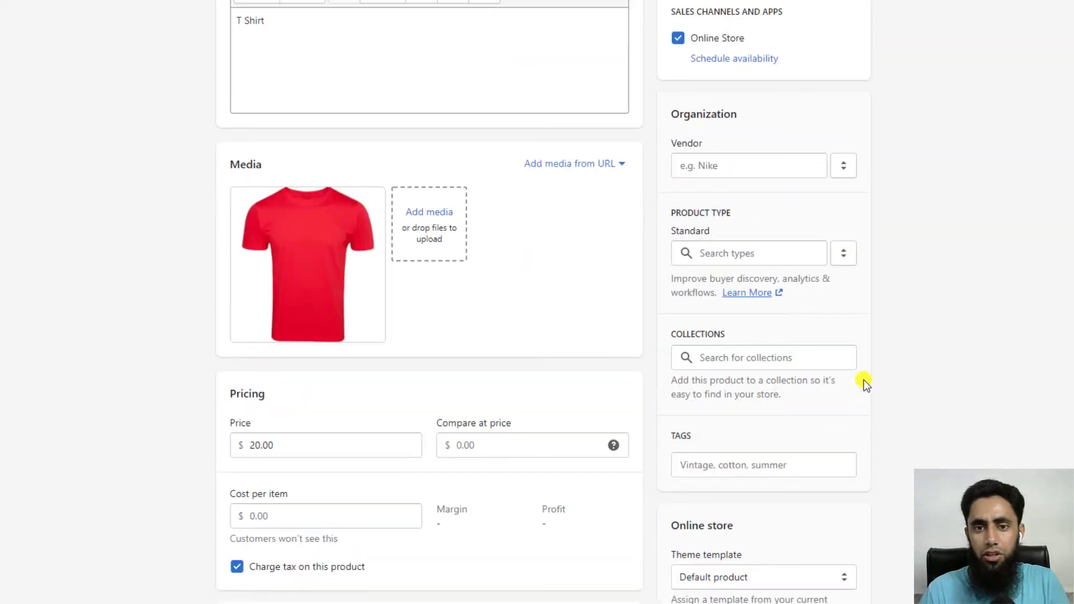
pyautogui.scroll(3, 862, 378)
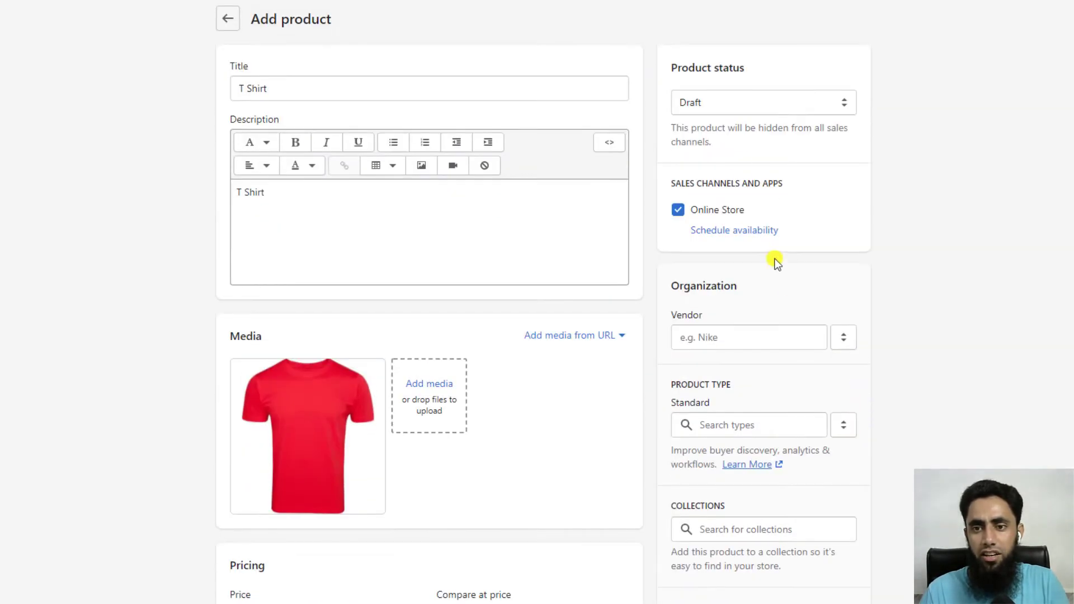
# Switch the product status from Draft to Active and save the T Shirt
pyautogui.click(721, 104)
pyautogui.click(681, 119)
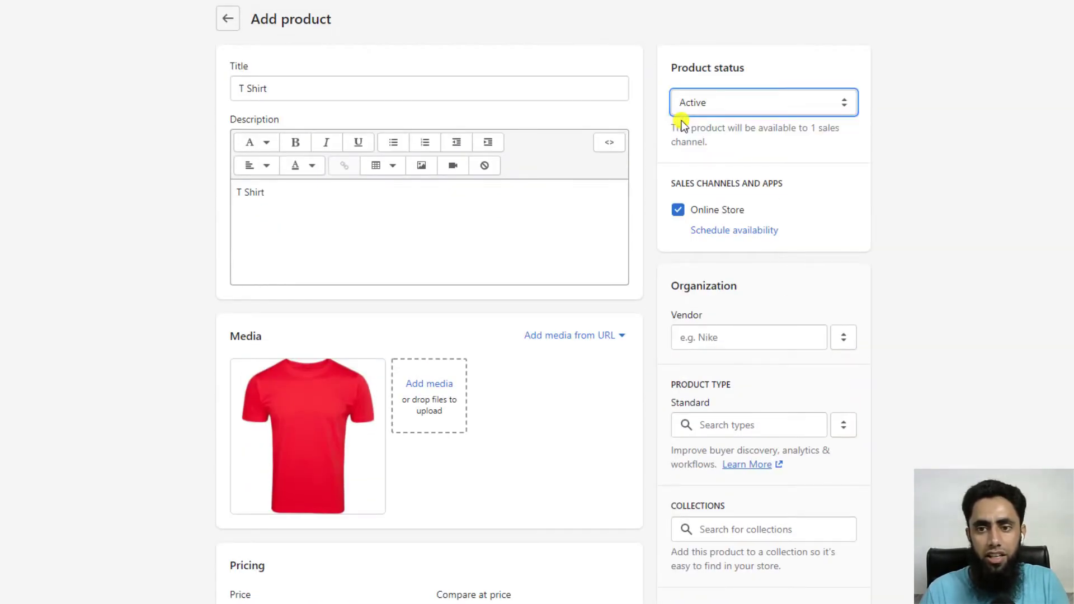
pyautogui.scroll(-5, 765, 377)
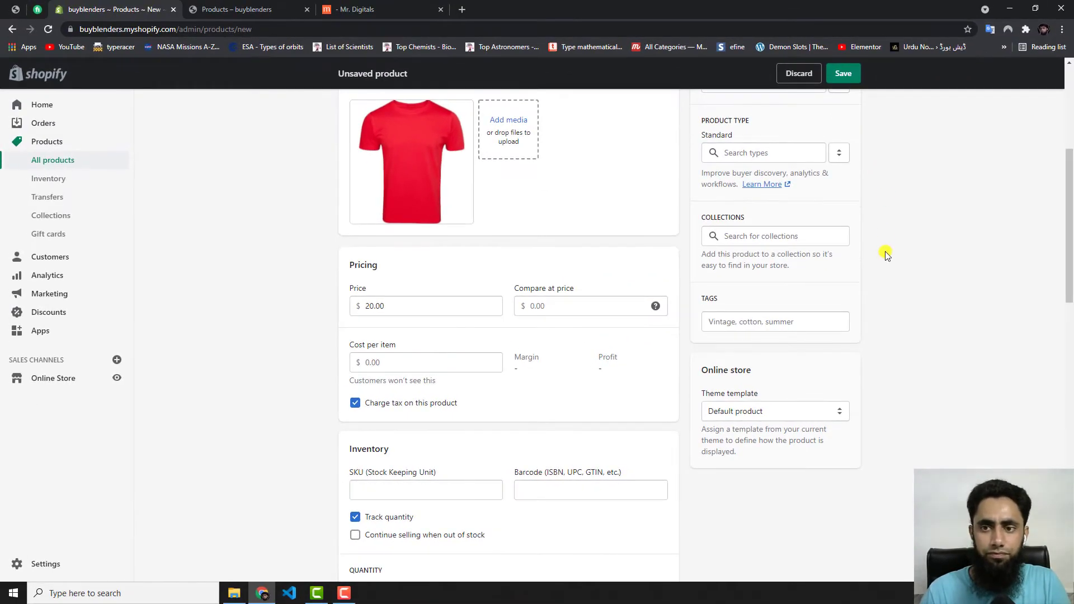
pyautogui.scroll(4, 885, 254)
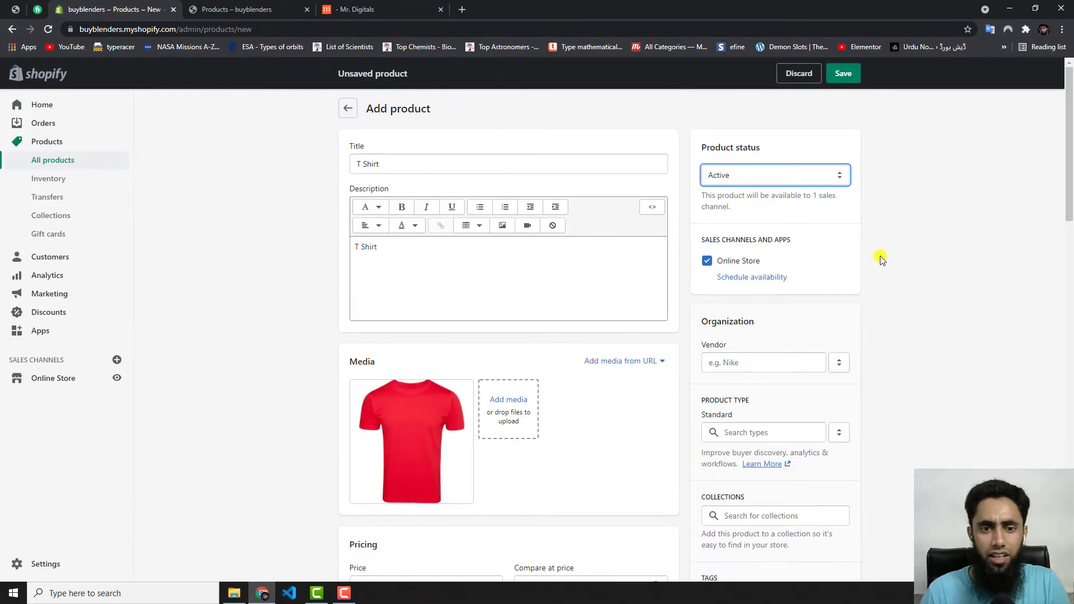
pyautogui.click(843, 75)
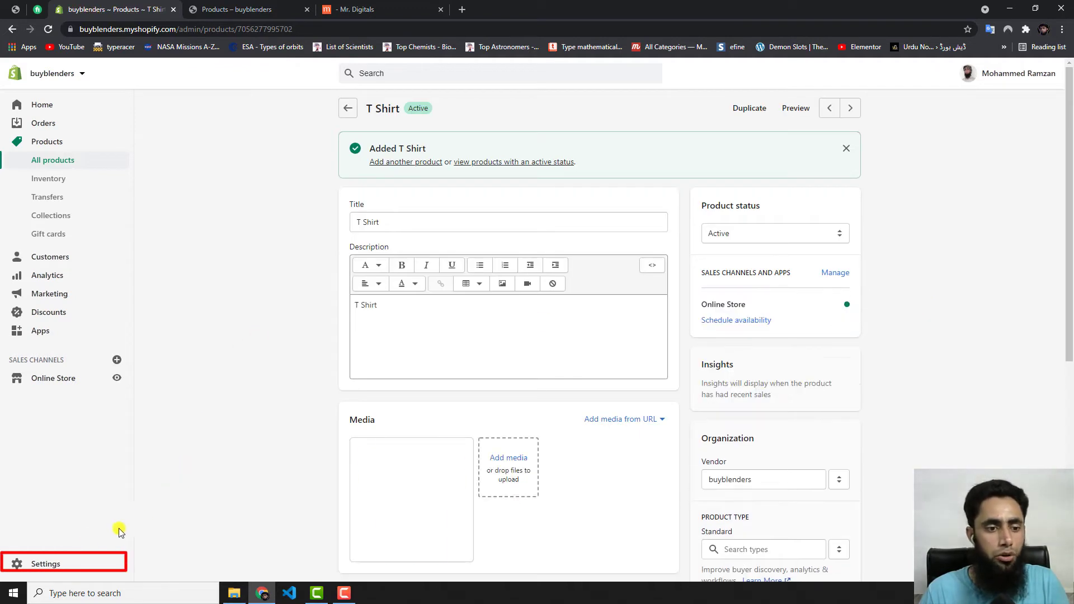
# Start a new variant metafield definition from Settings > Metafields
pyautogui.click(50, 566)
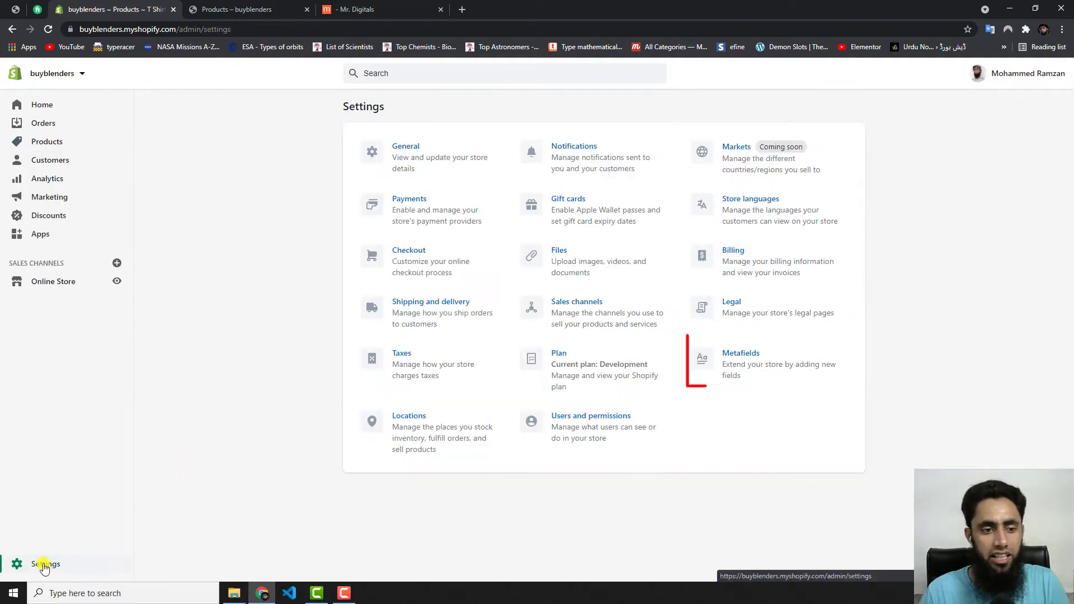
pyautogui.click(736, 361)
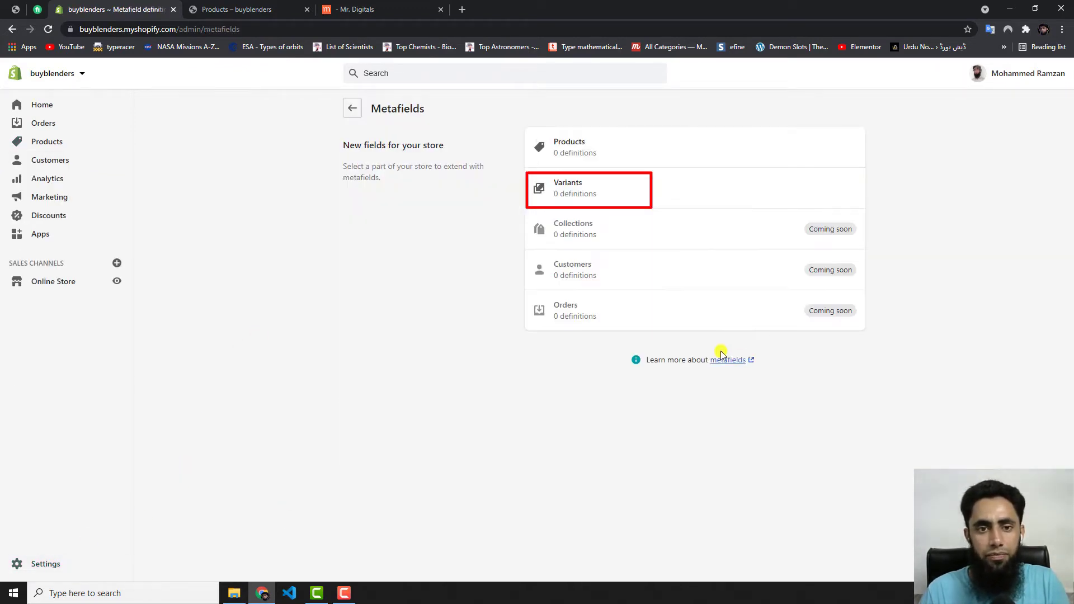
pyautogui.click(575, 186)
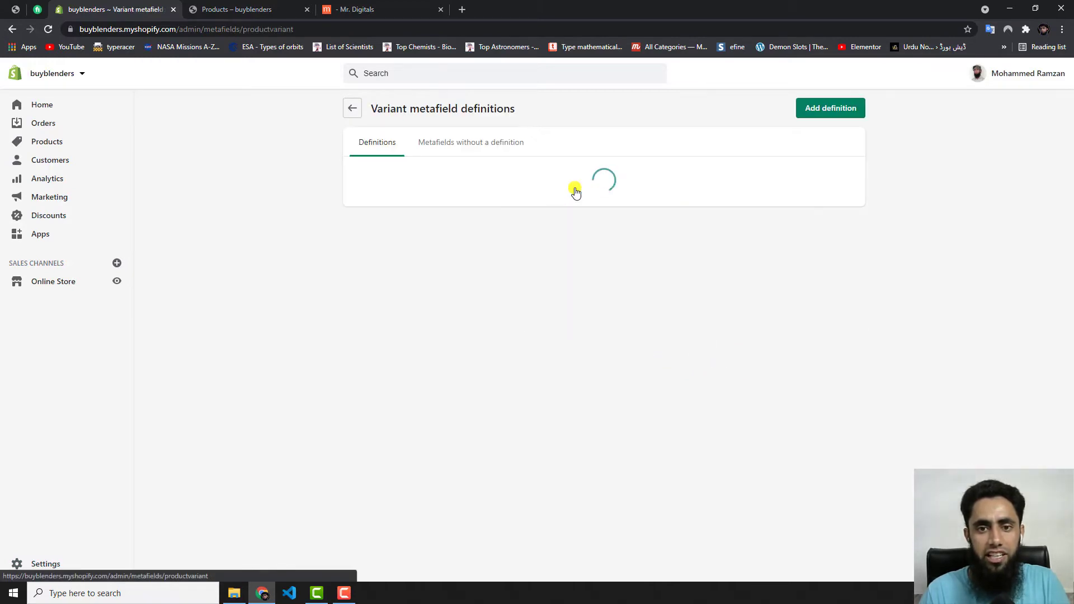
pyautogui.click(600, 355)
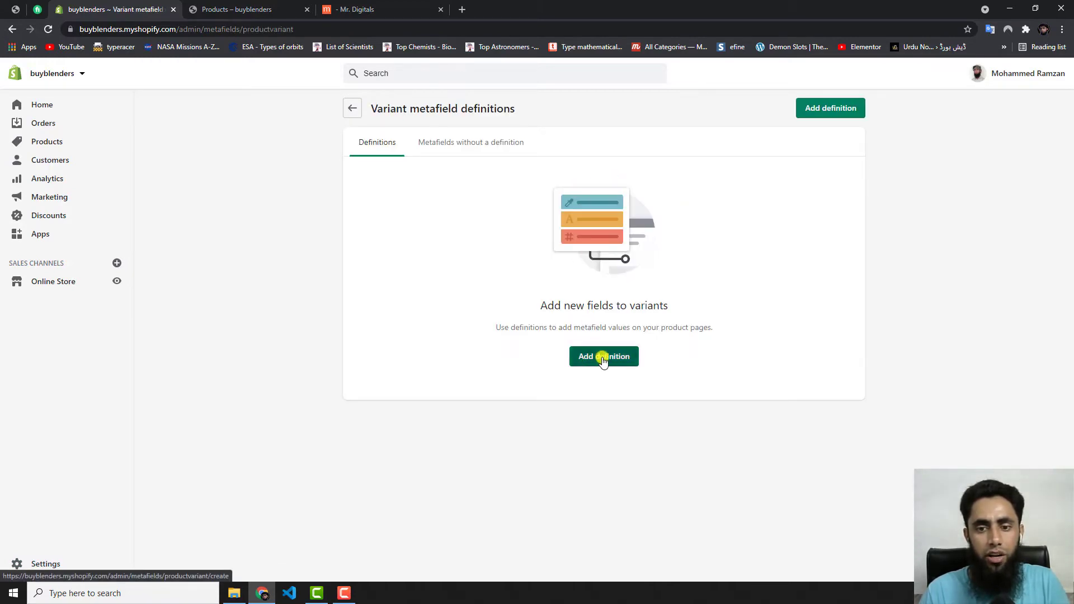
# Name the definition Color with key color.values and Color content type, then save
pyautogui.click(395, 159)
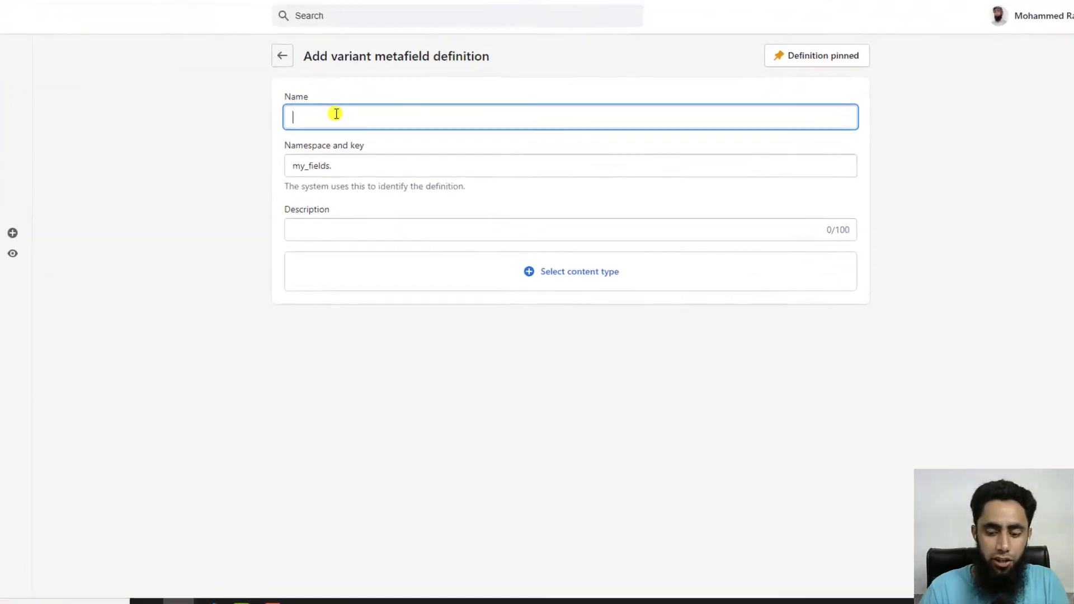
pyautogui.write('Color')
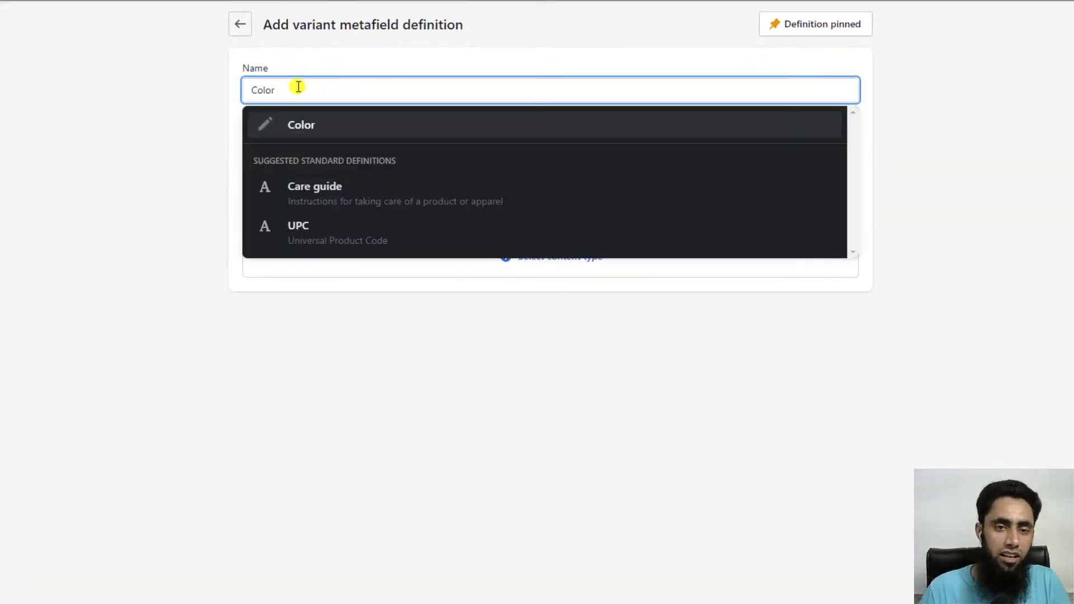
pyautogui.click(300, 128)
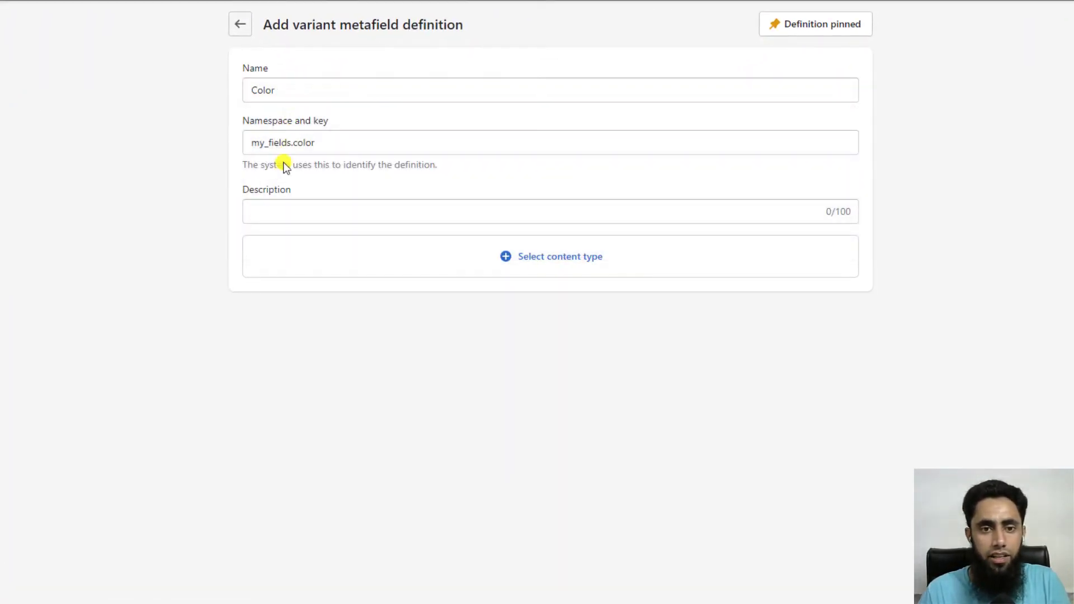
pyautogui.moveTo(329, 142); pyautogui.dragTo(241, 144)
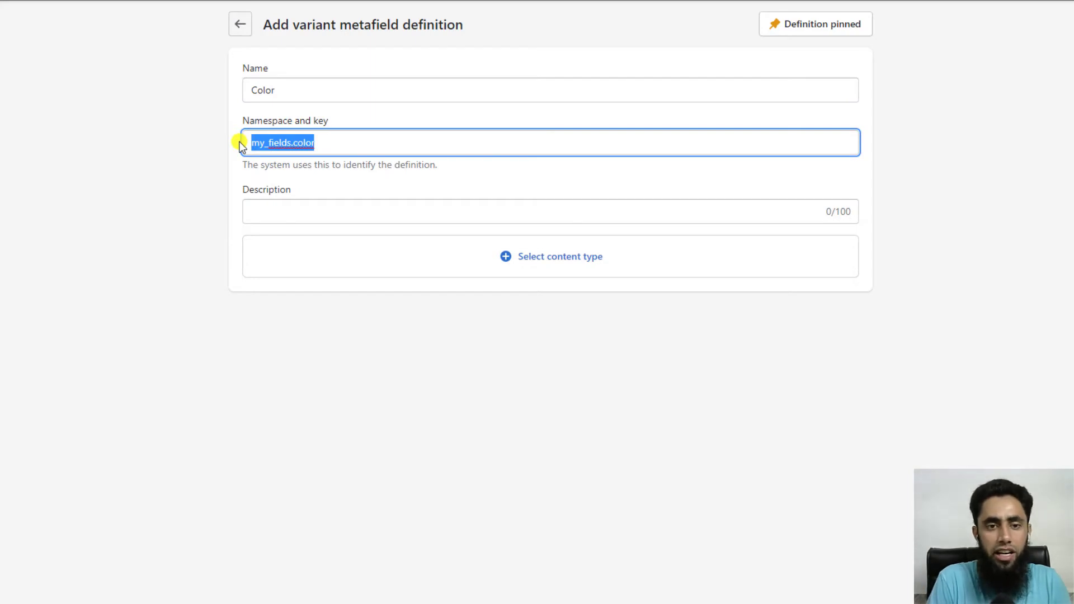
pyautogui.write('color.values')
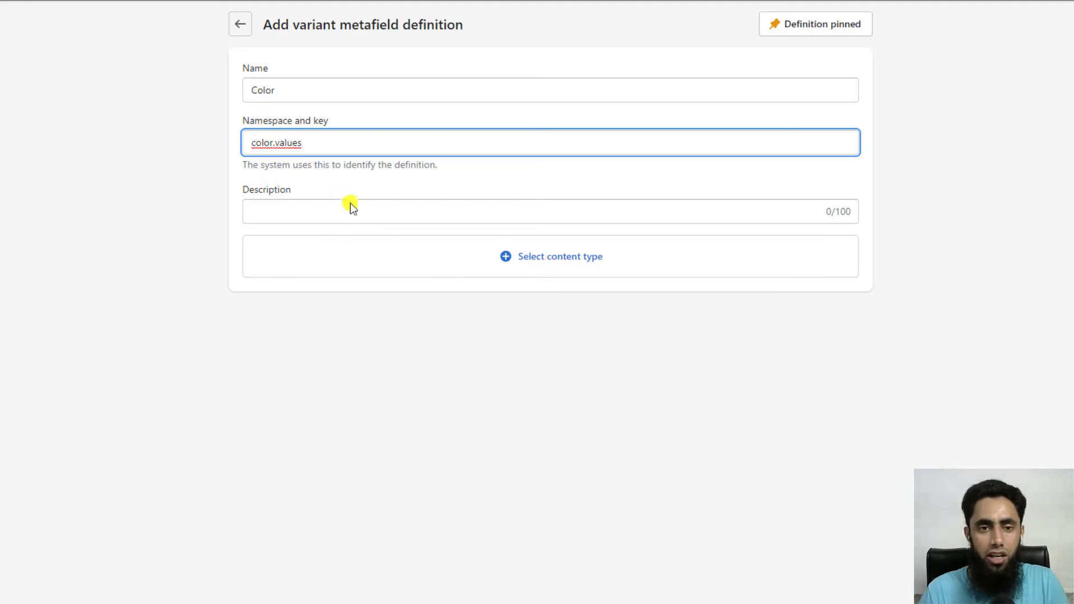
pyautogui.click(540, 259)
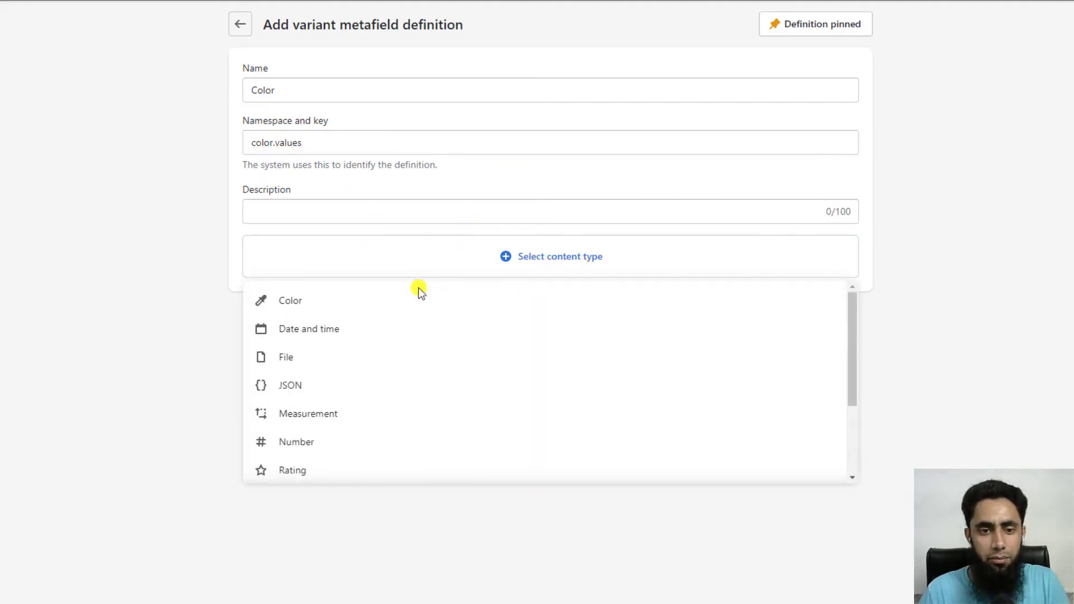
pyautogui.click(282, 301)
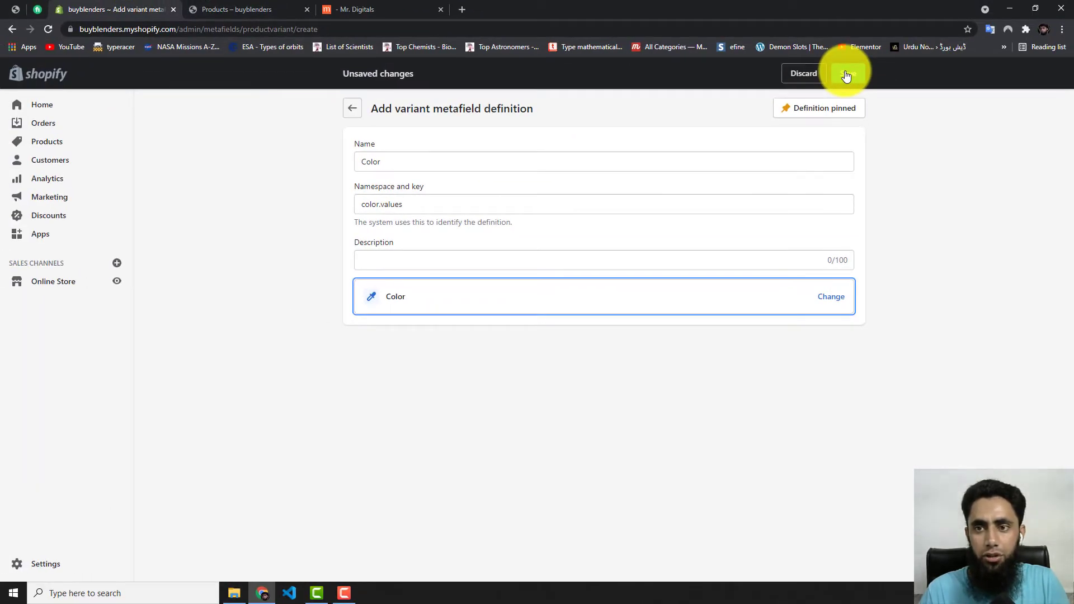
pyautogui.click(846, 74)
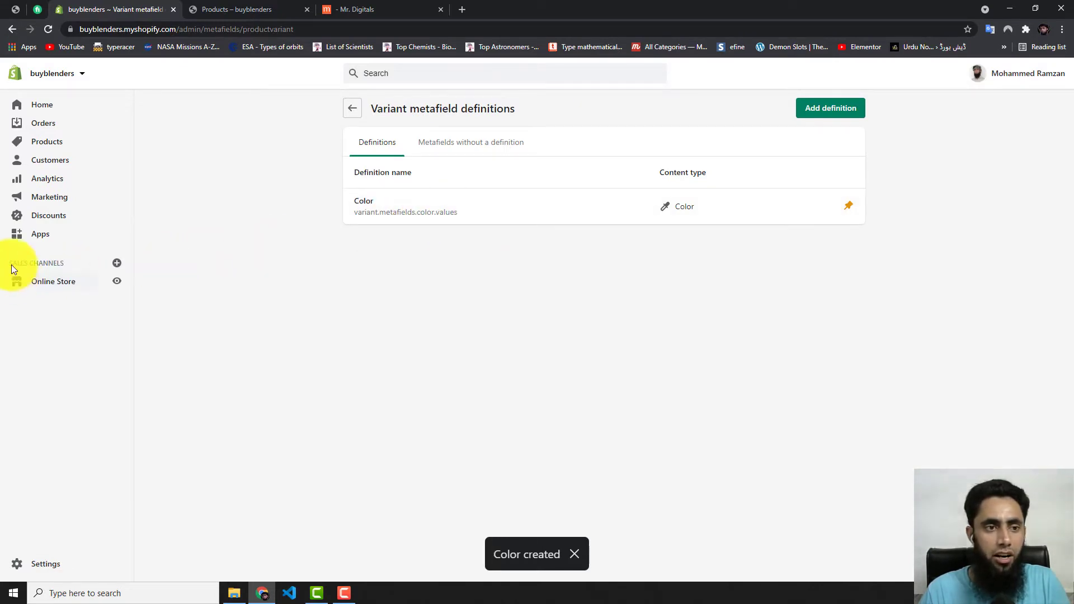
# Open the T Shirt from the Products list and edit its blue variant
pyautogui.click(51, 145)
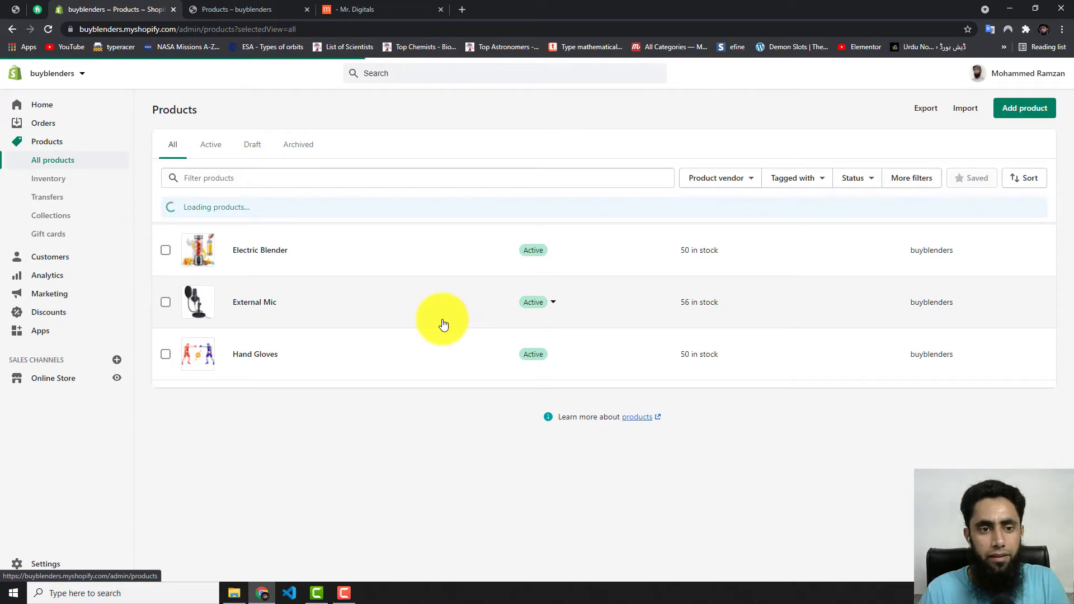
pyautogui.click(242, 408)
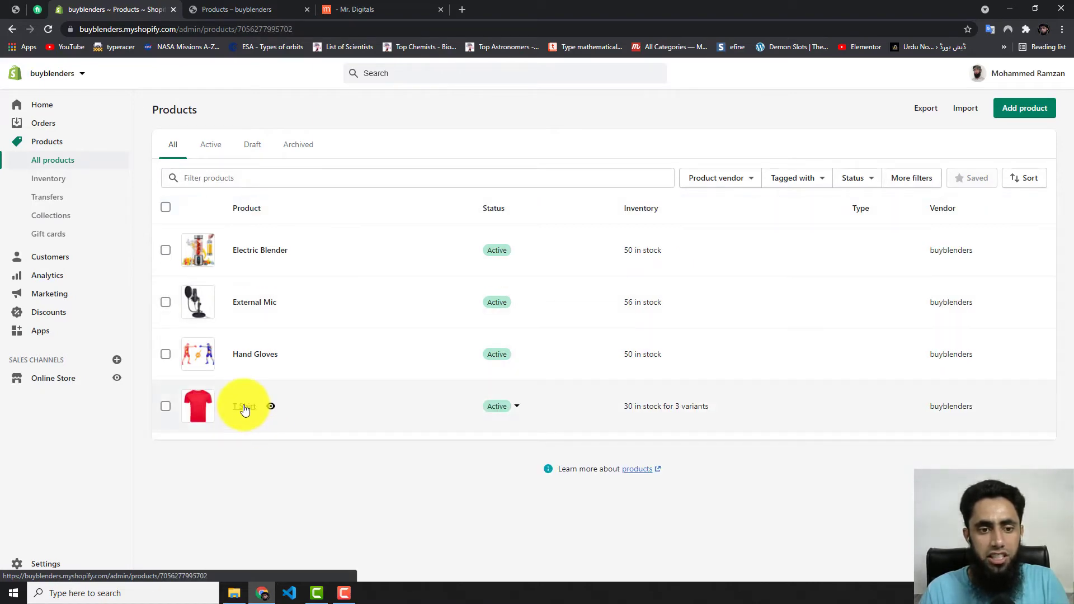
pyautogui.scroll(-5, 895, 388)
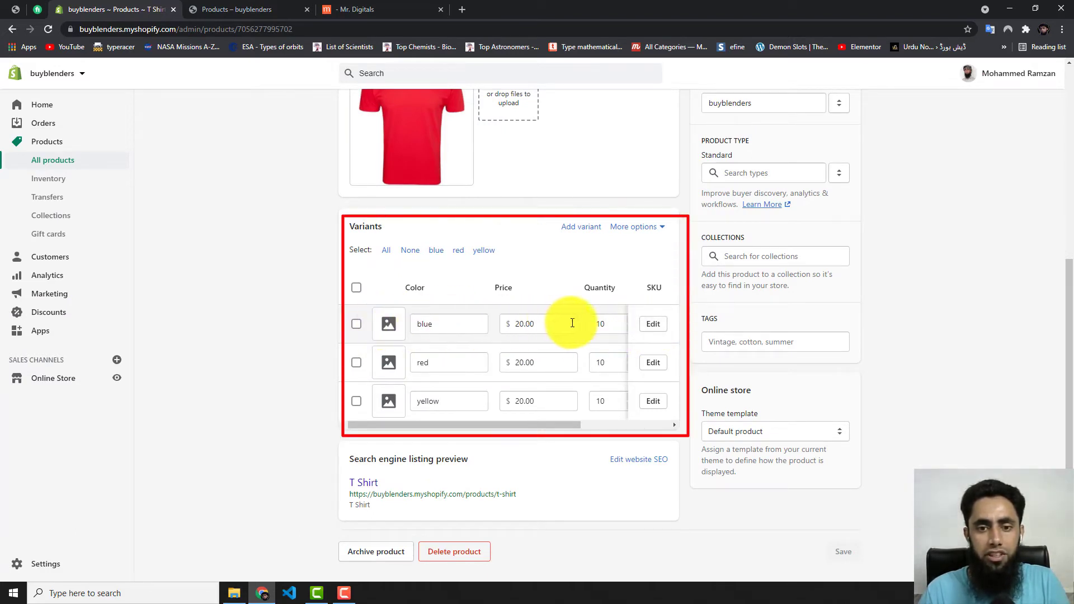
pyautogui.click(652, 326)
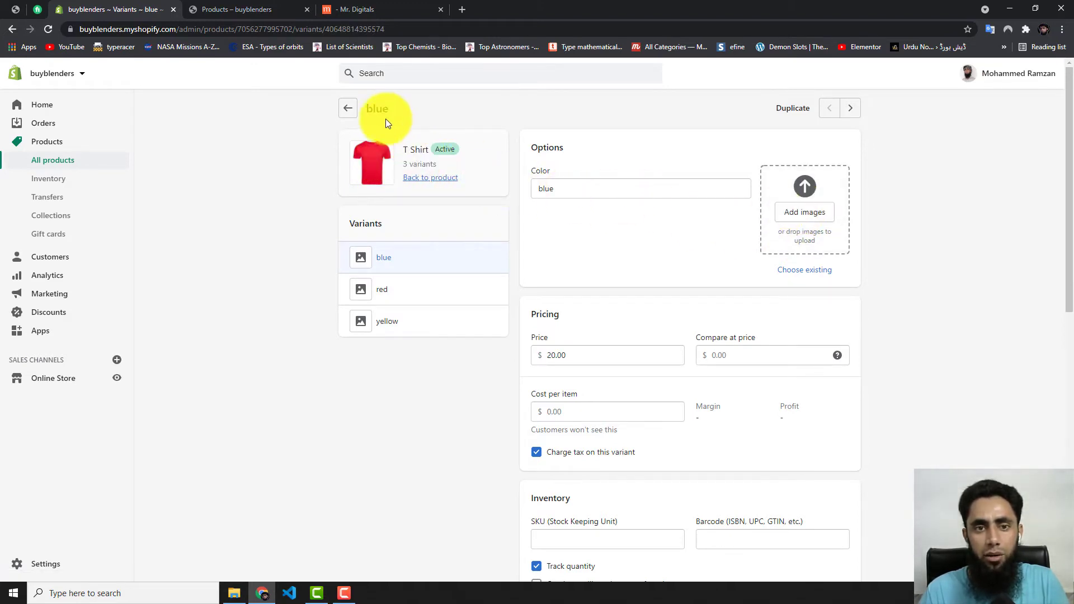
# Upload tshirt-blue.png and set it as the blue variant's image
pyautogui.click(806, 214)
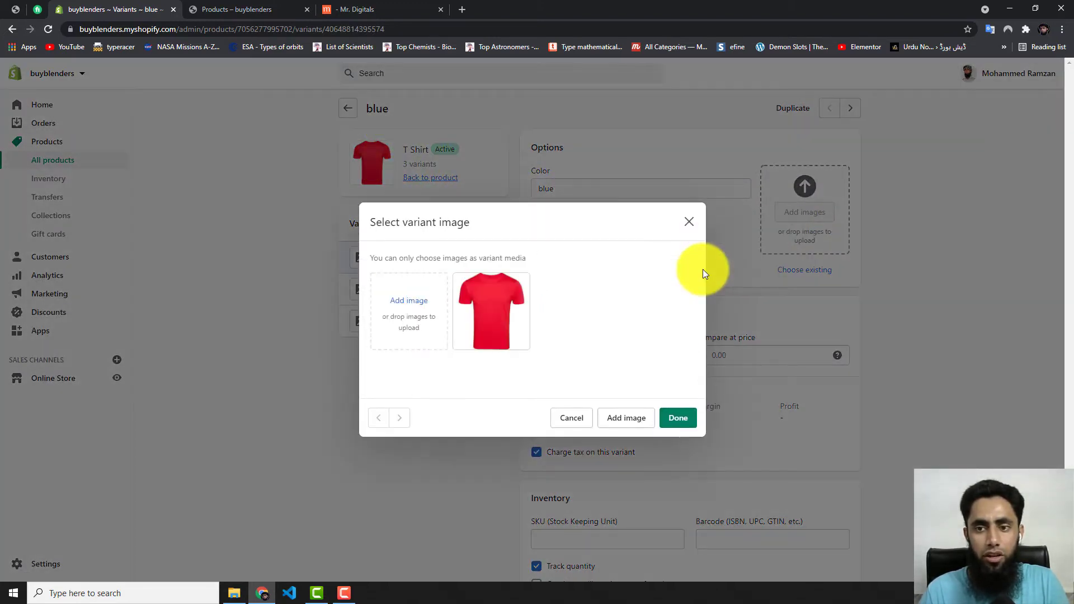
pyautogui.click(409, 302)
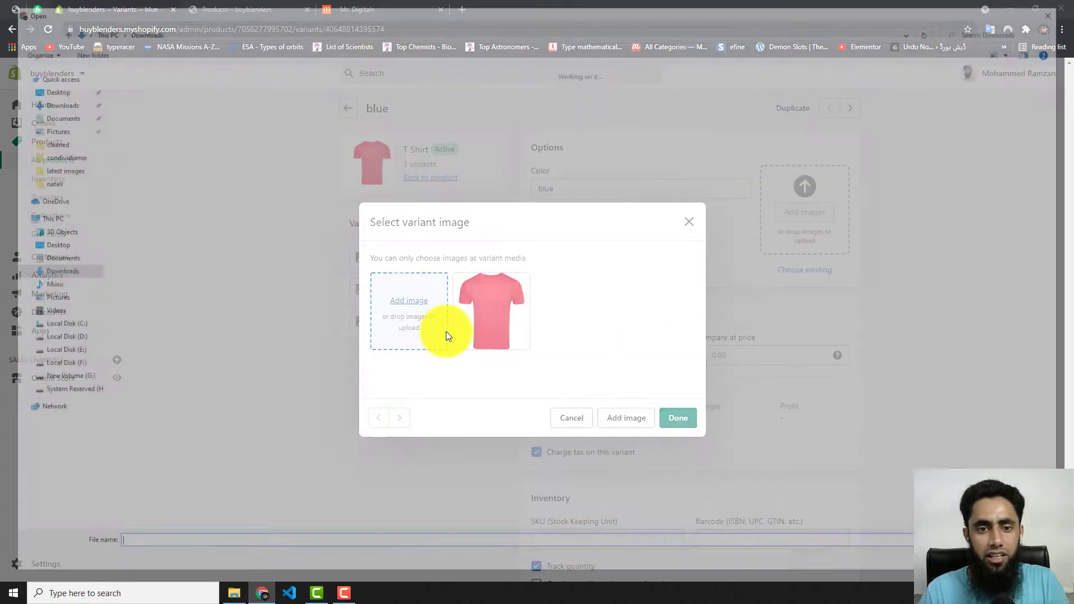
pyautogui.doubleClick(194, 115)
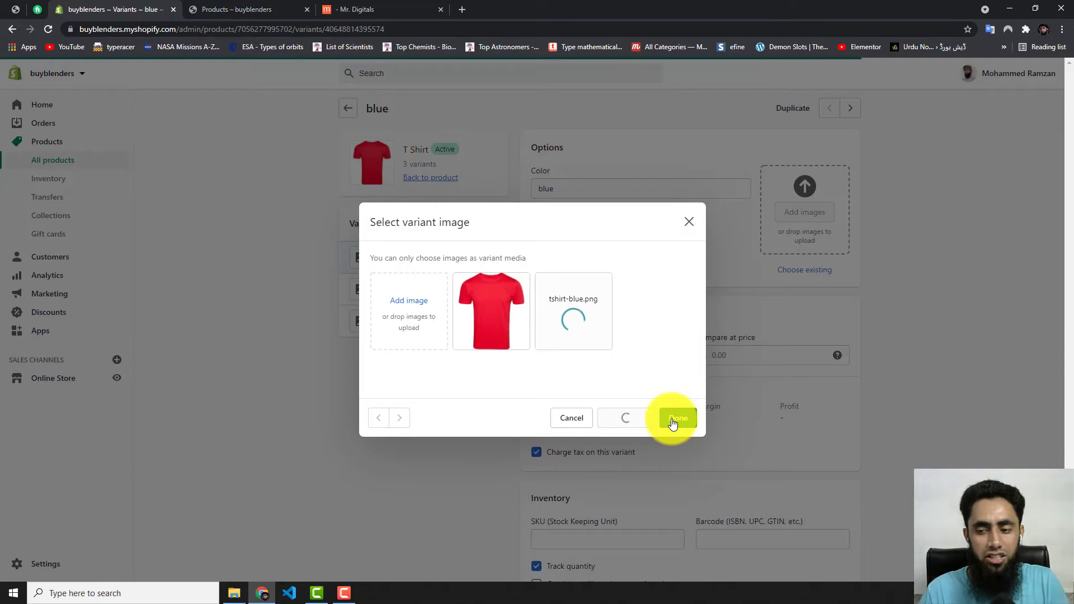
pyautogui.click(677, 421)
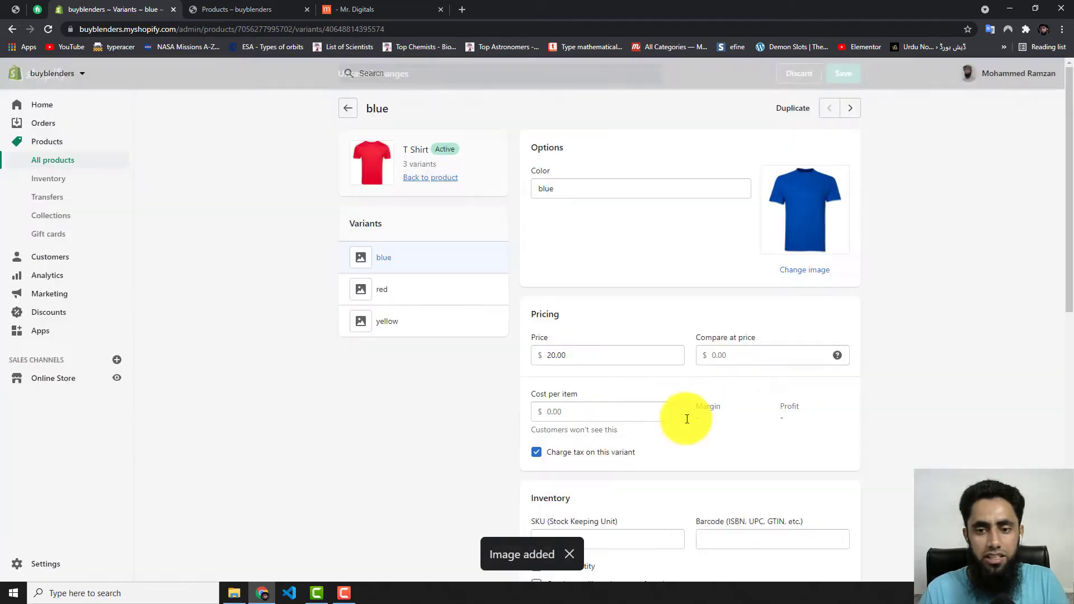
# Set the variant's Color metafield to blue #1A54E9 and save
pyautogui.scroll(-4, 693, 392)
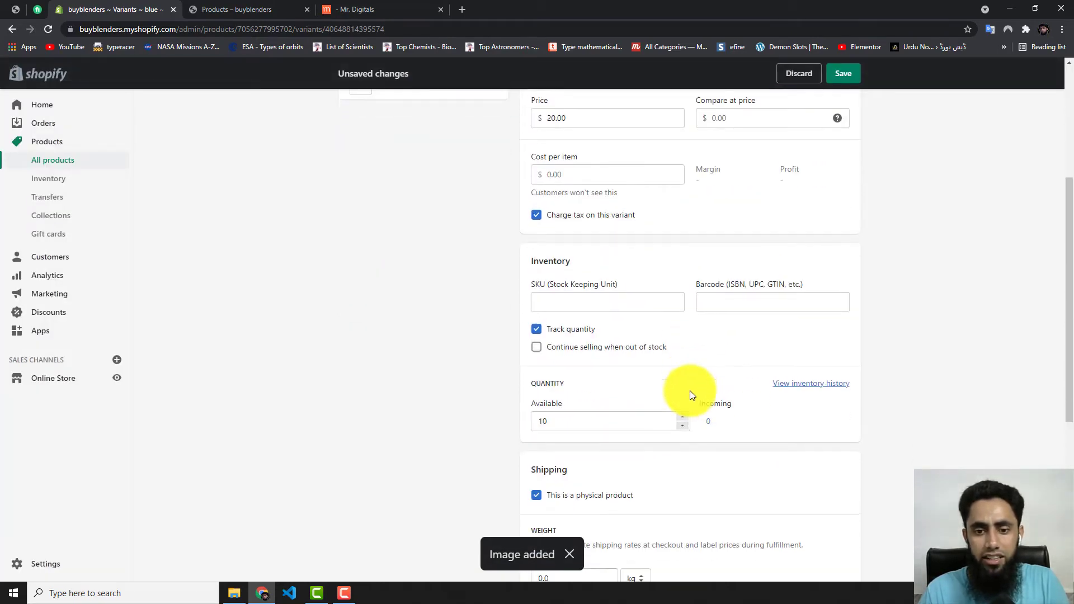
pyautogui.scroll(-6, 690, 391)
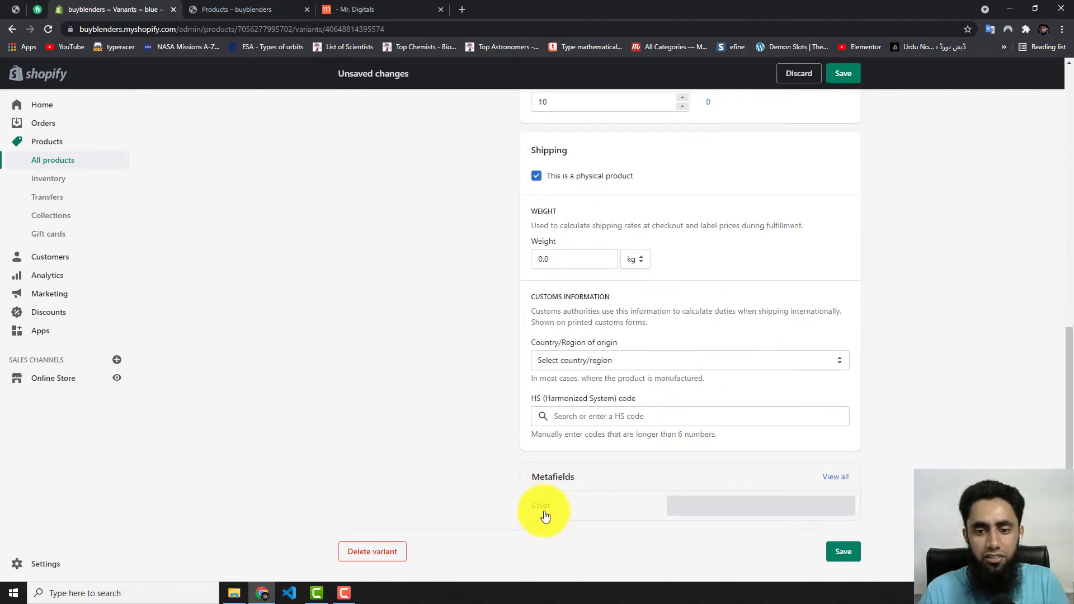
pyautogui.click(700, 511)
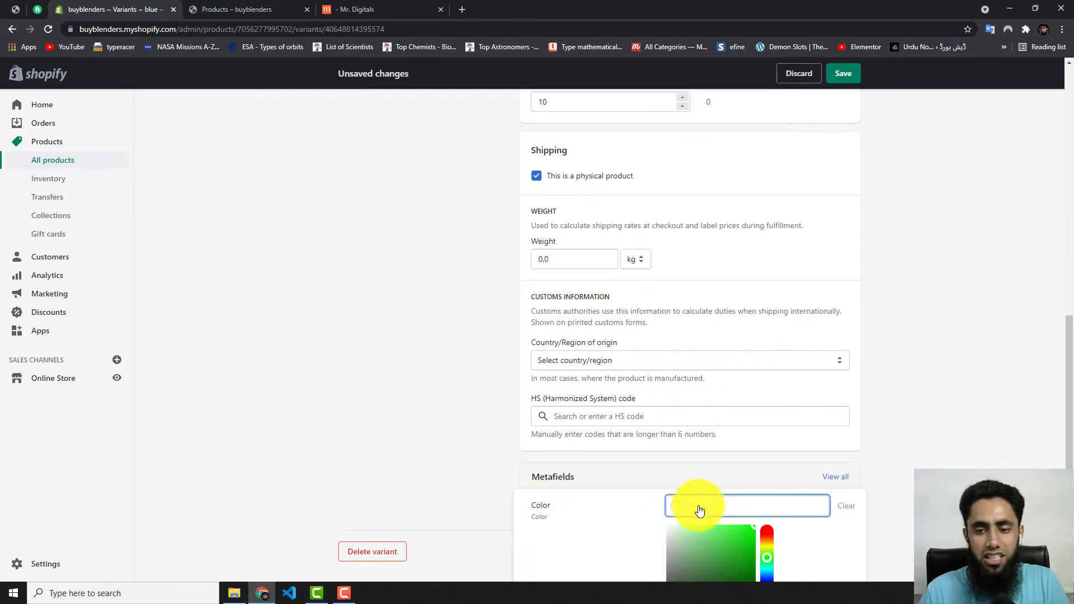
pyautogui.scroll(-1, 697, 498)
pyautogui.click(768, 531)
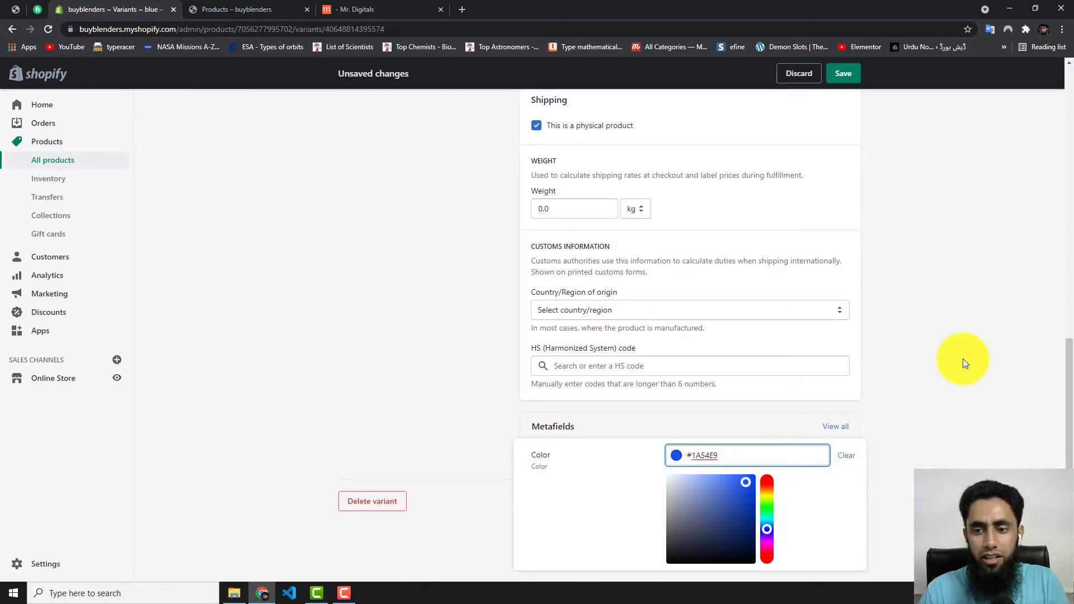
pyautogui.click(922, 278)
pyautogui.click(844, 75)
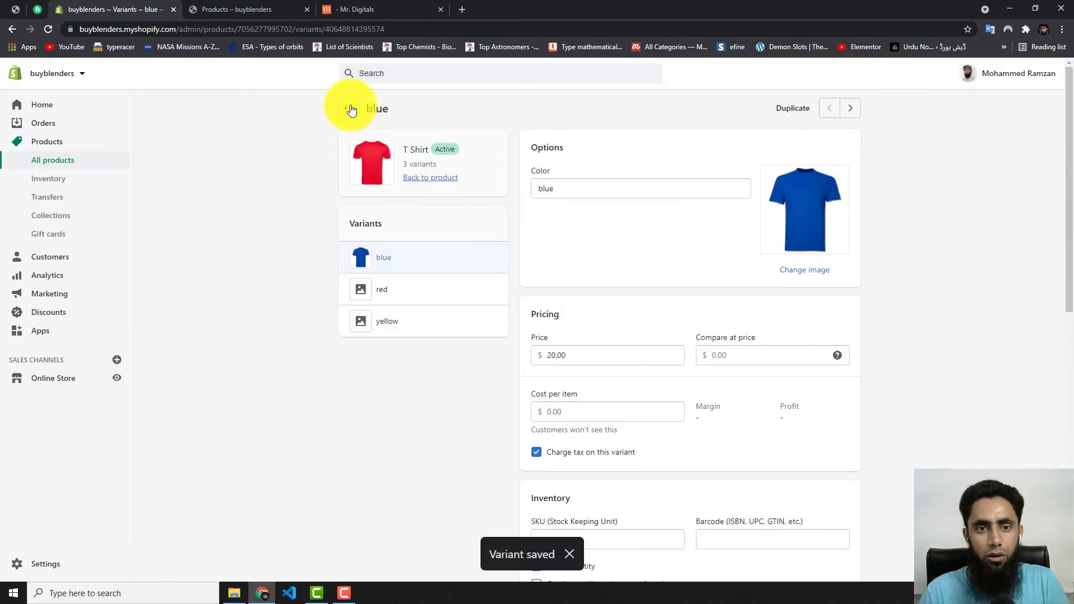
pyautogui.click(348, 108)
# Open the red variant, upload tshirt-red.jpg and assign the red shirt as its image
pyautogui.scroll(-3, 629, 495)
pyautogui.scroll(-2, 629, 495)
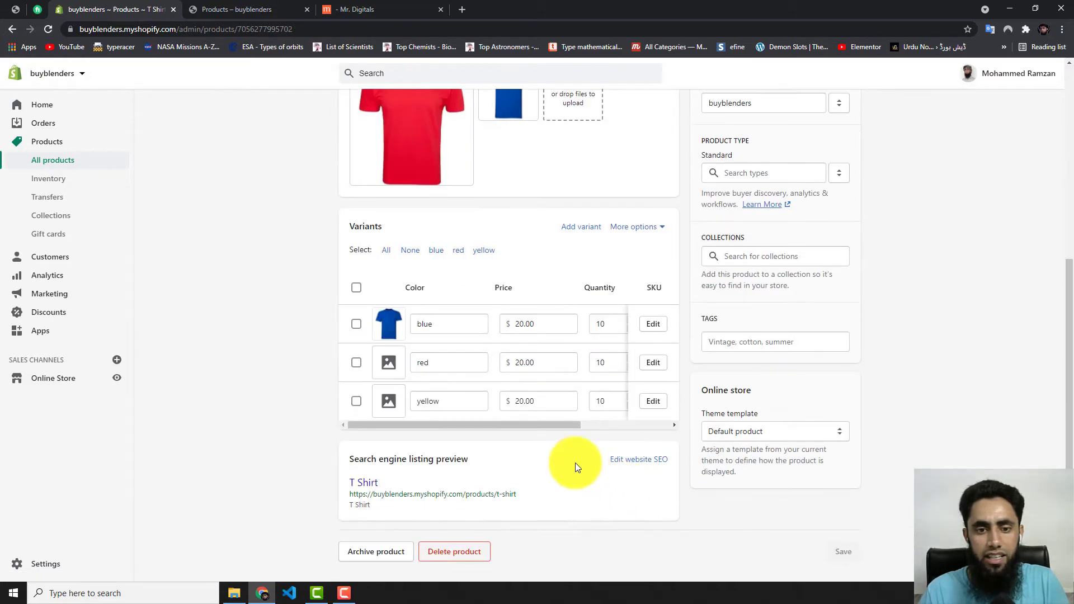
pyautogui.click(652, 363)
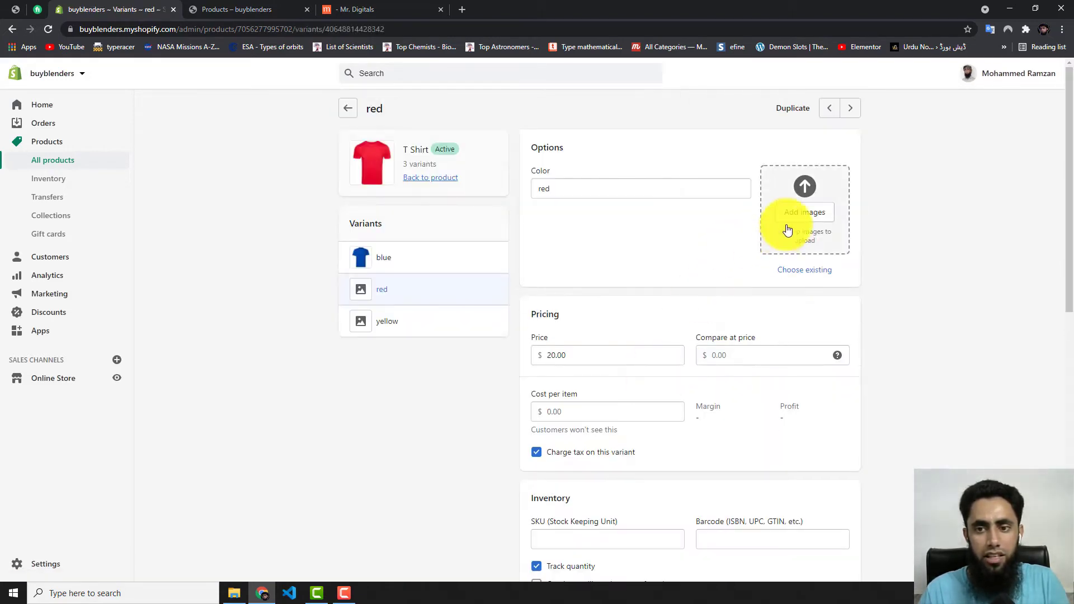
pyautogui.click(791, 211)
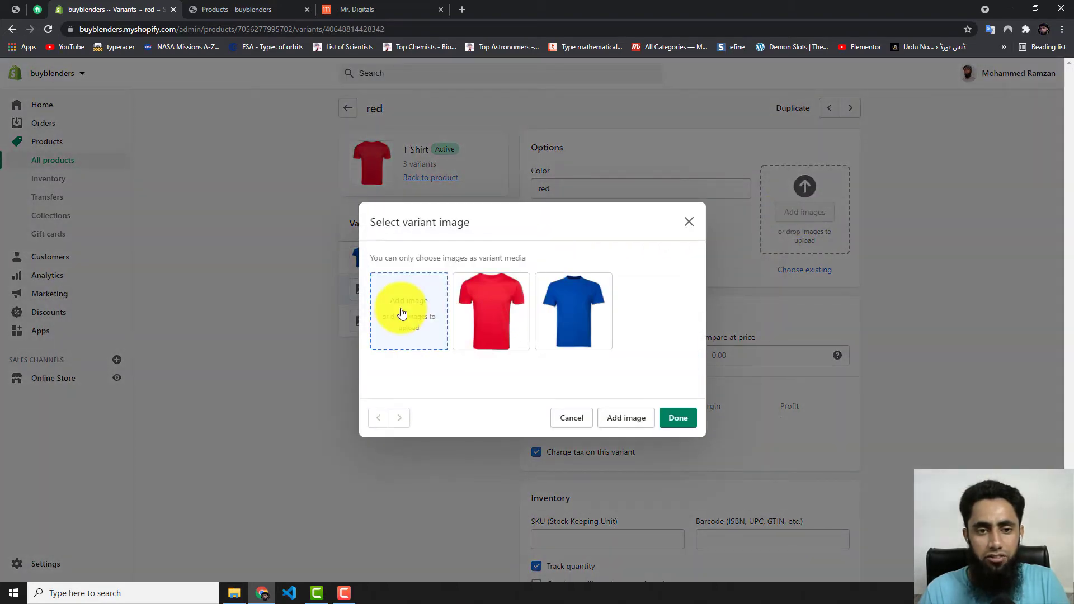
pyautogui.click(417, 315)
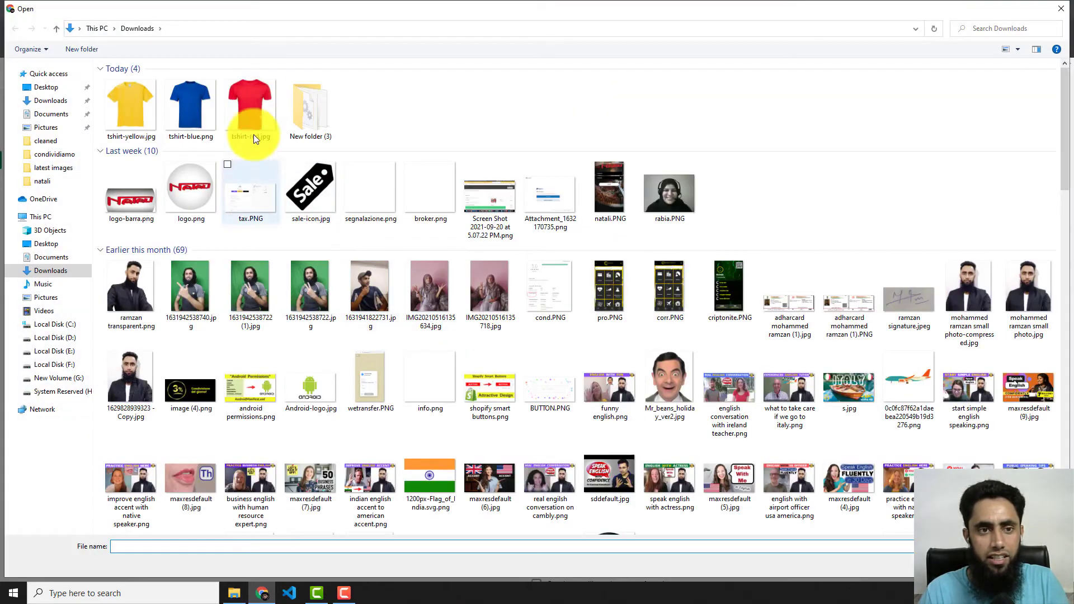
pyautogui.doubleClick(247, 100)
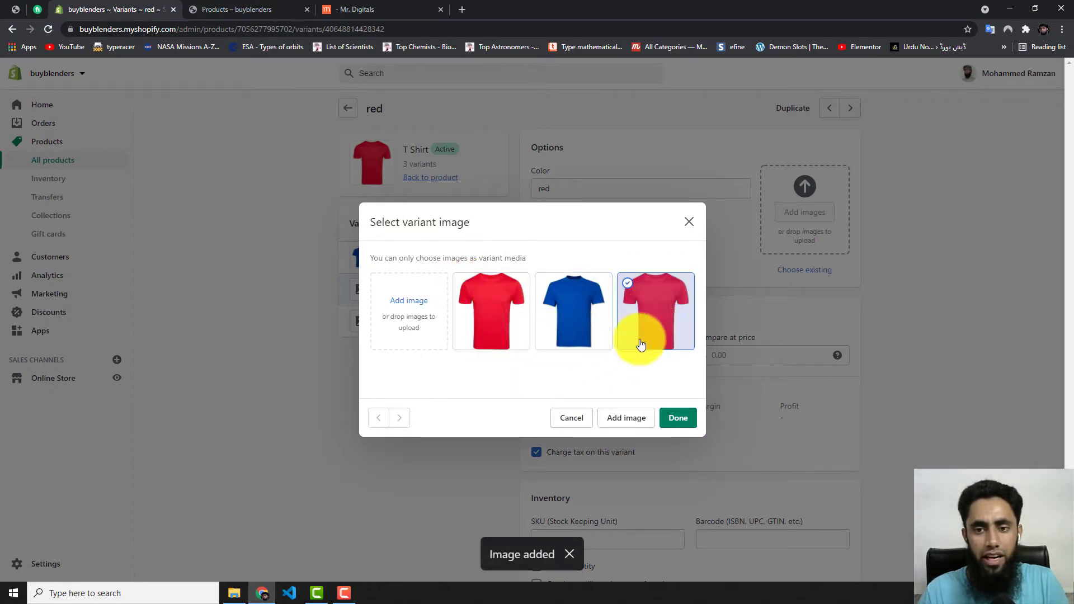
pyautogui.click(491, 314)
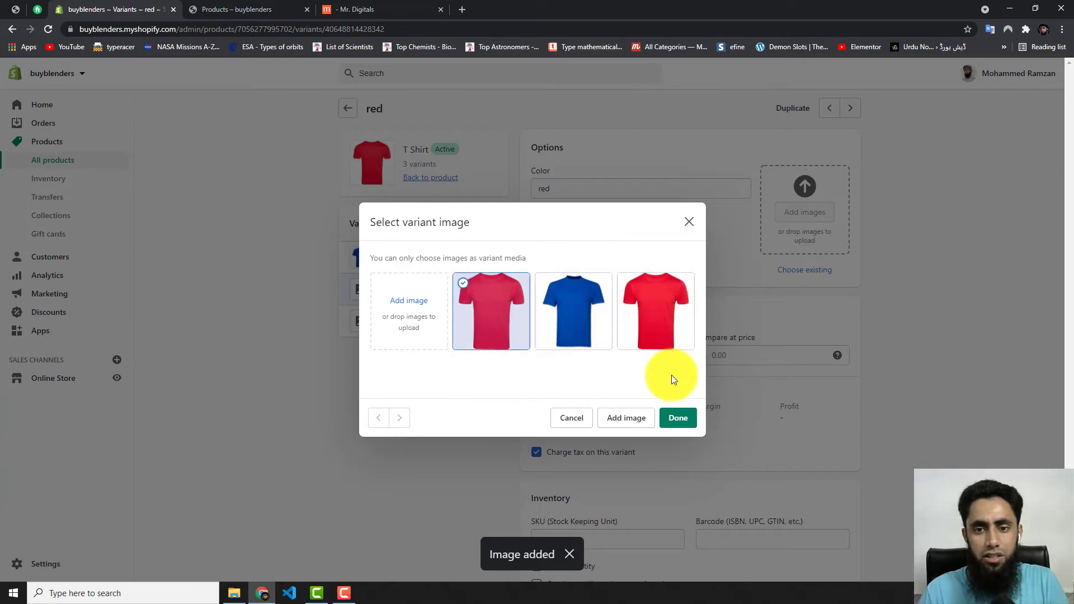
pyautogui.click(662, 319)
pyautogui.click(677, 419)
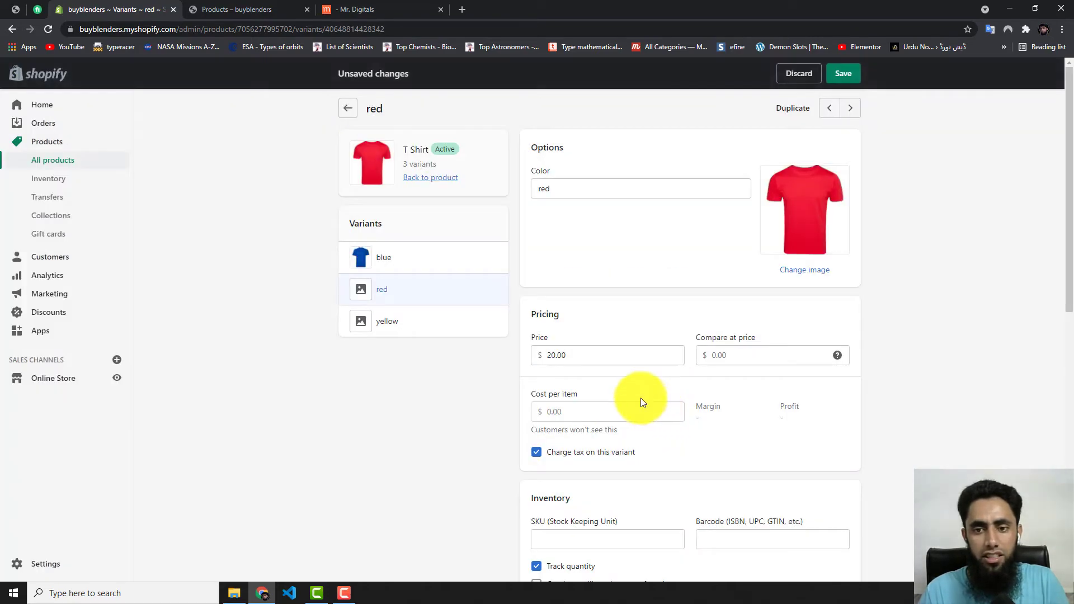
# Set the red variant's Color metafield to #FA1F1F and save
pyautogui.scroll(-6, 631, 395)
pyautogui.scroll(-4, 622, 397)
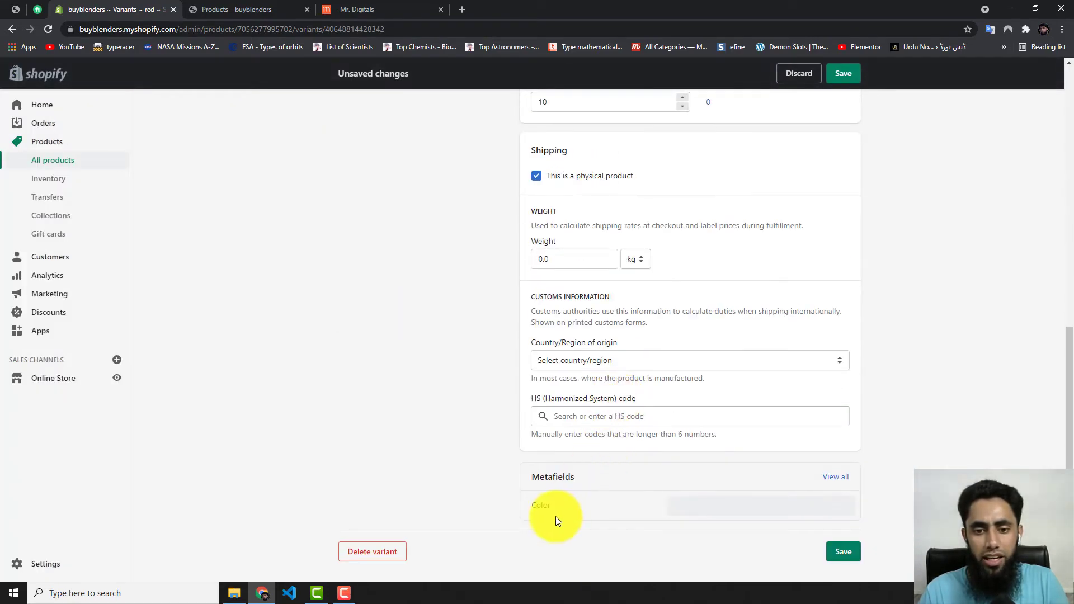
pyautogui.click(648, 510)
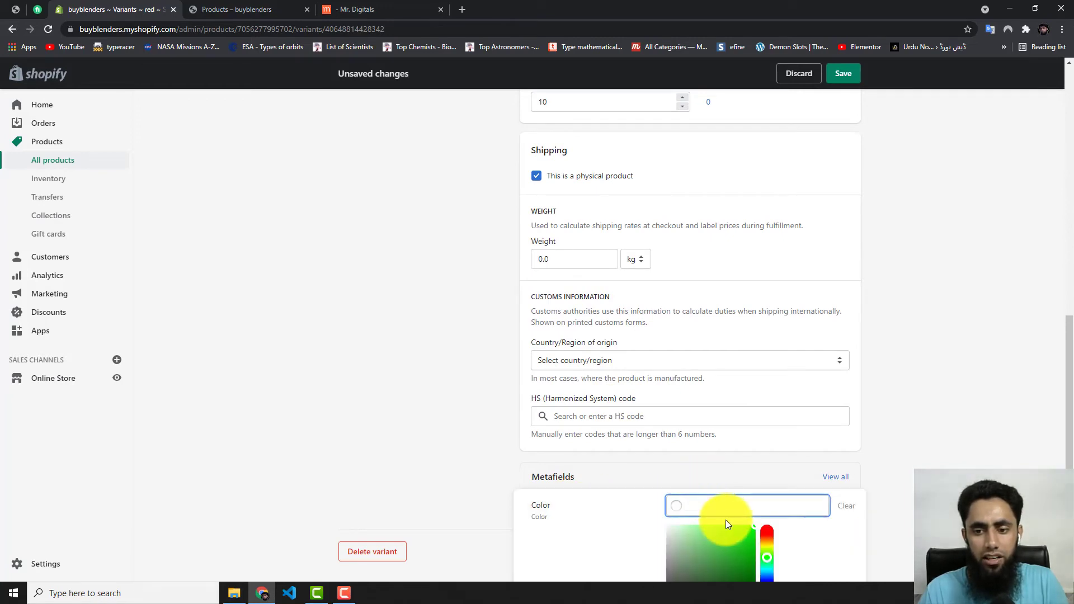
pyautogui.scroll(-1, 726, 519)
pyautogui.click(766, 482)
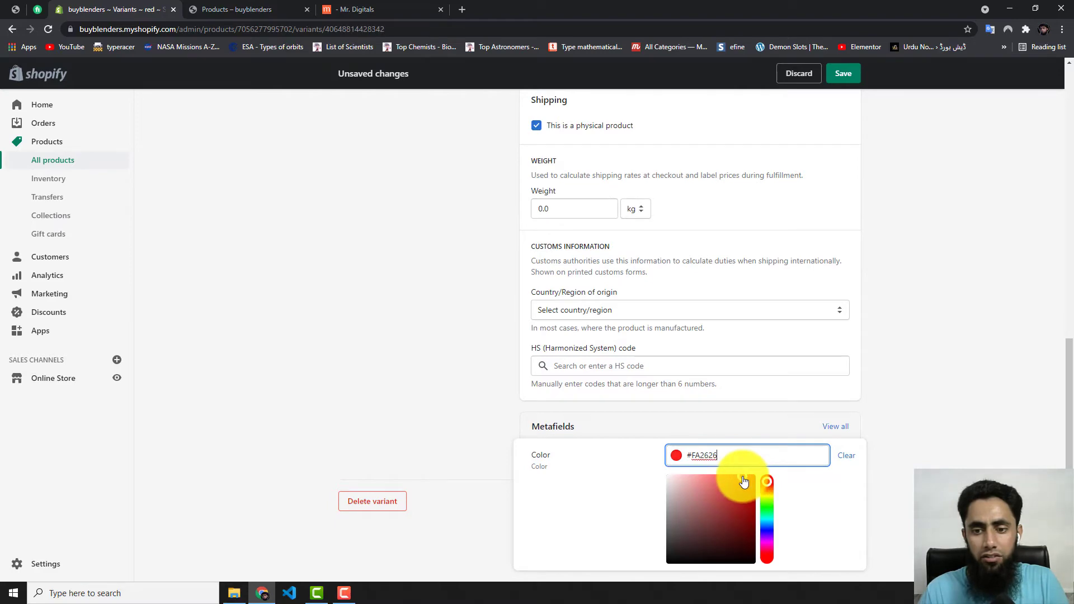
pyautogui.click(860, 122)
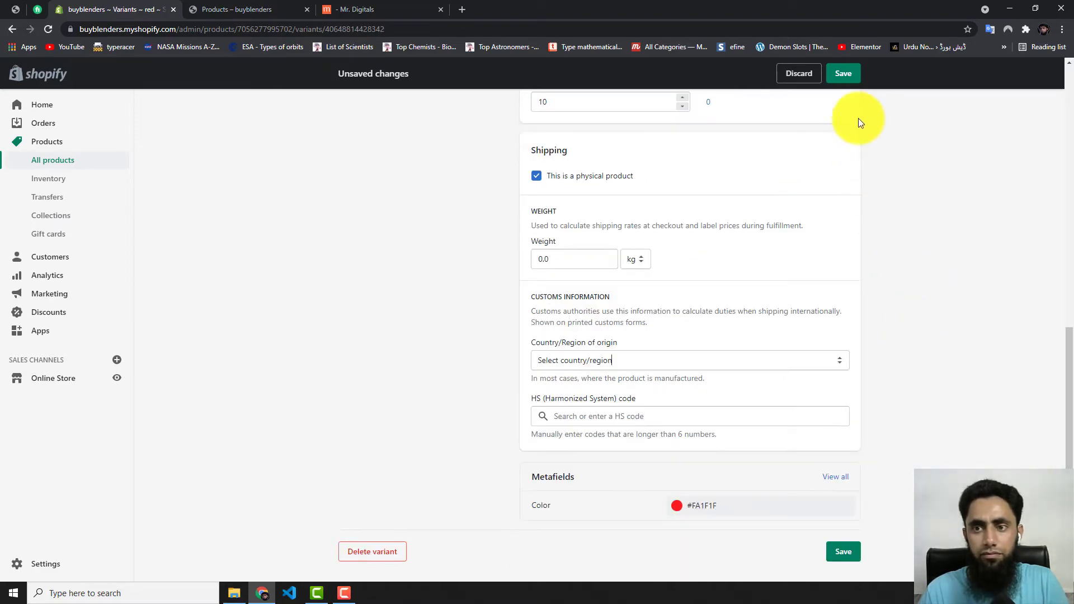
pyautogui.click(843, 74)
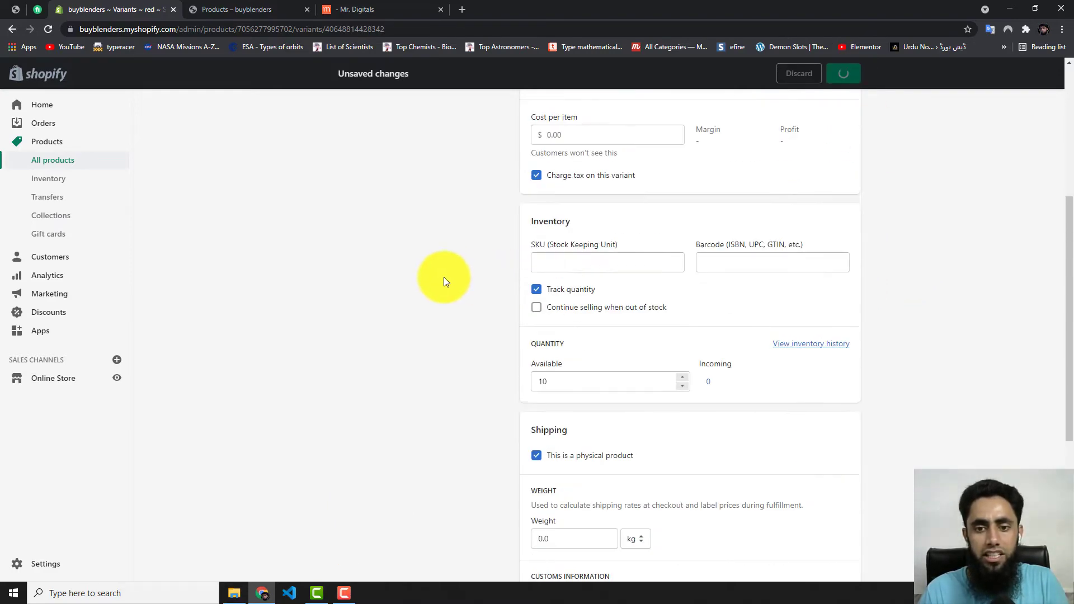
# Return to the T Shirt product and open the yellow variant for editing
pyautogui.click(347, 108)
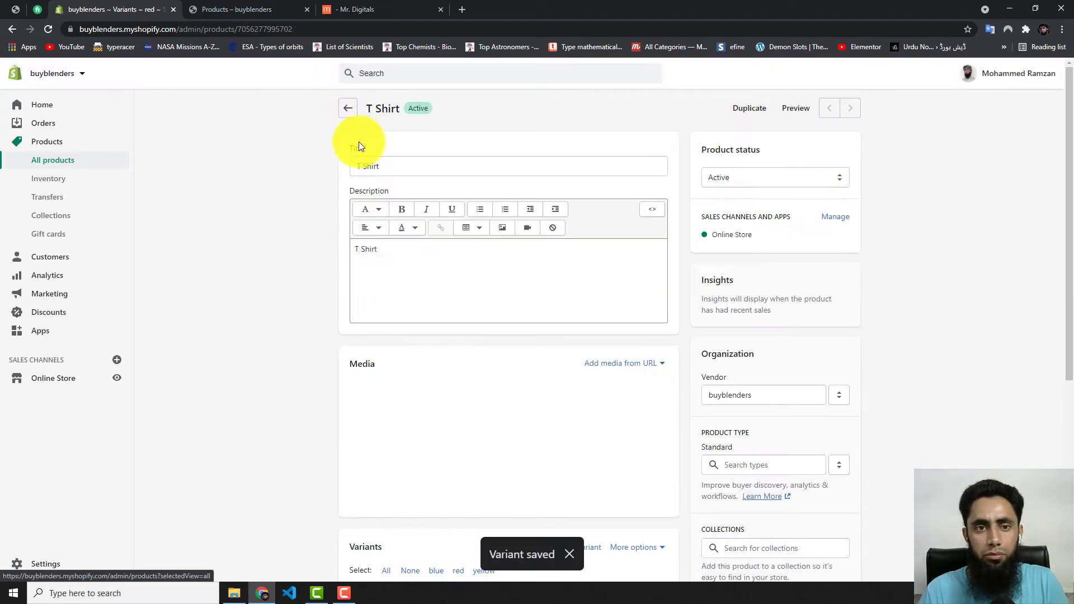
pyautogui.scroll(-5, 400, 362)
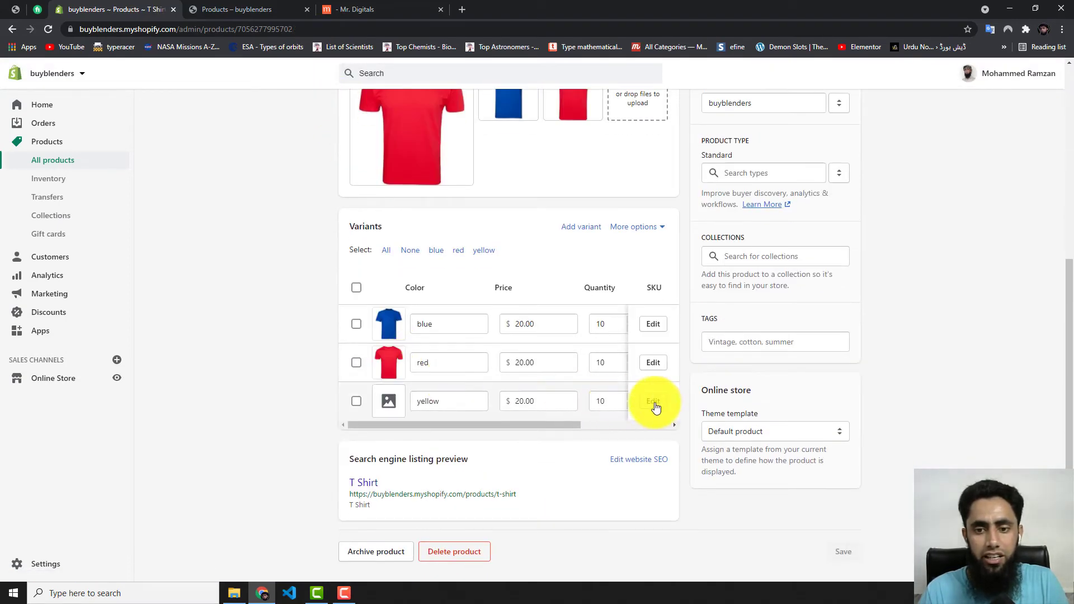
pyautogui.click(653, 402)
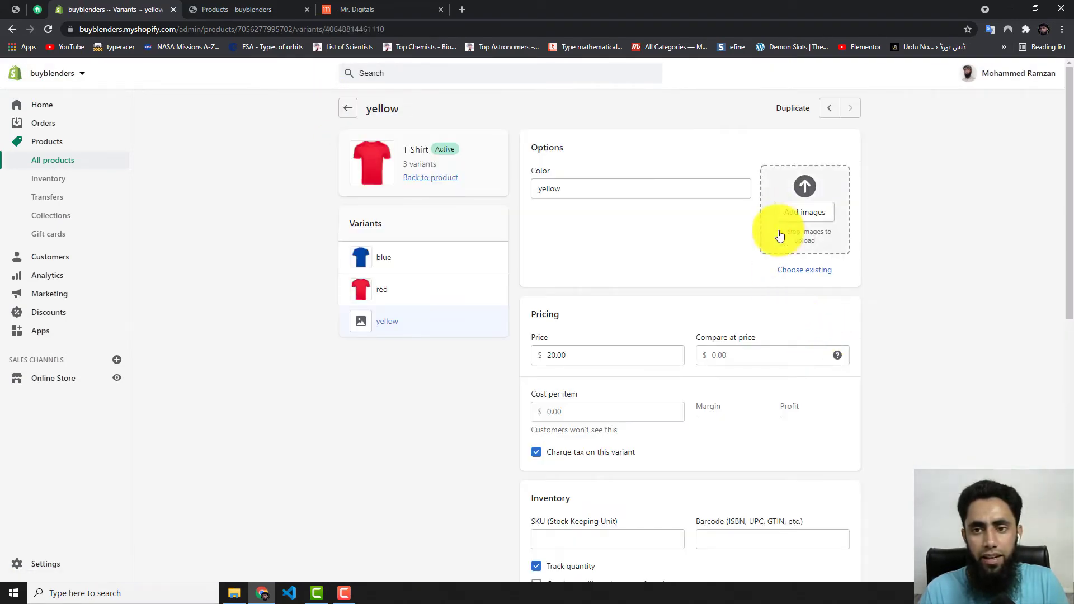
# Upload tshirt-yellow.jpg and assign the yellow shirt as the yellow variant's image
pyautogui.click(766, 233)
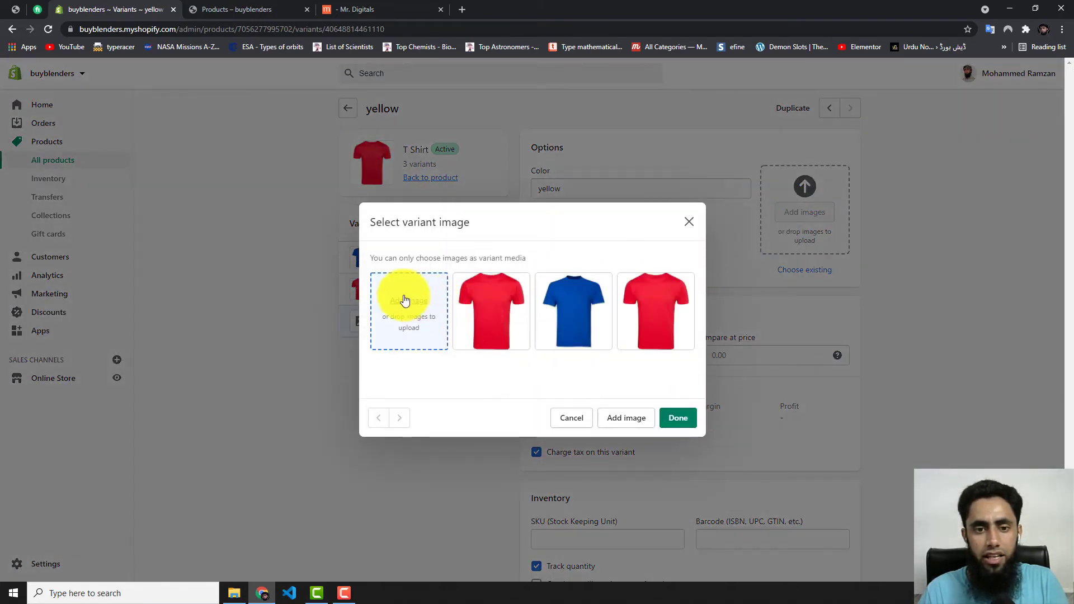
pyautogui.click(402, 300)
pyautogui.doubleClick(147, 103)
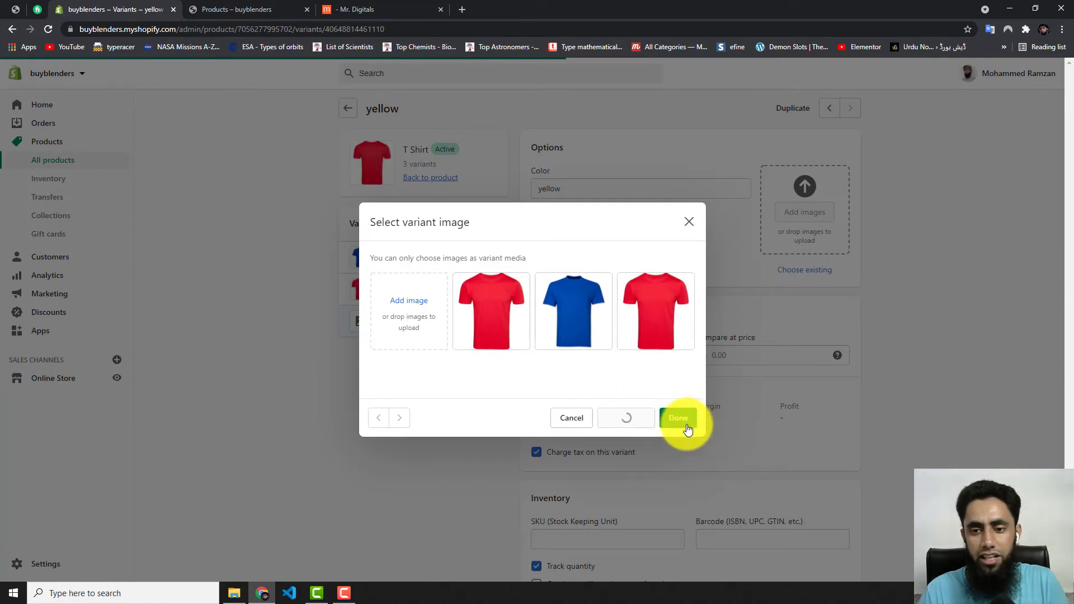
pyautogui.click(679, 441)
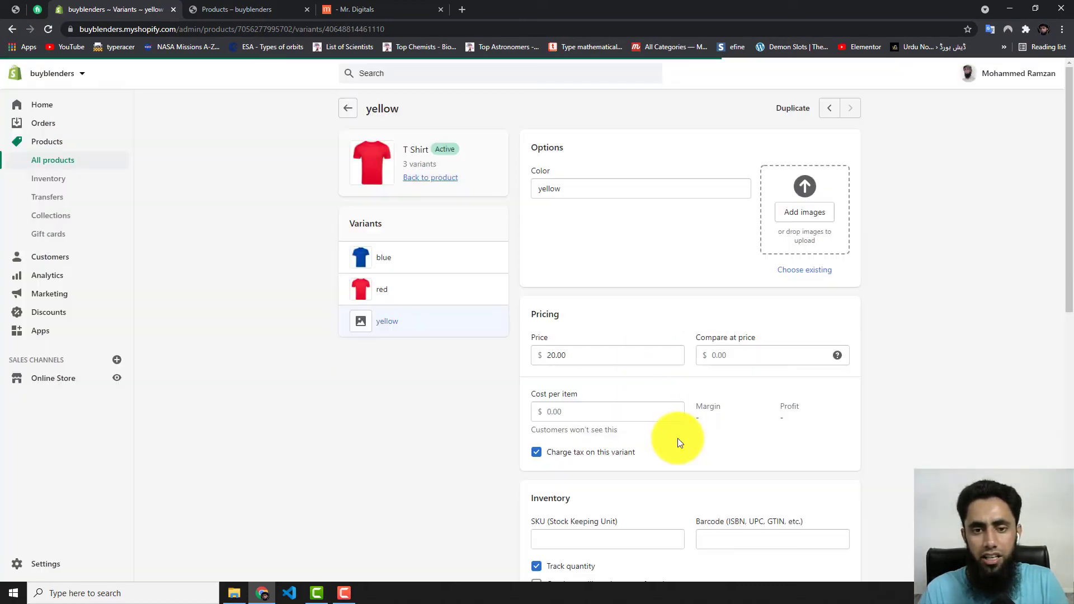
pyautogui.click(808, 215)
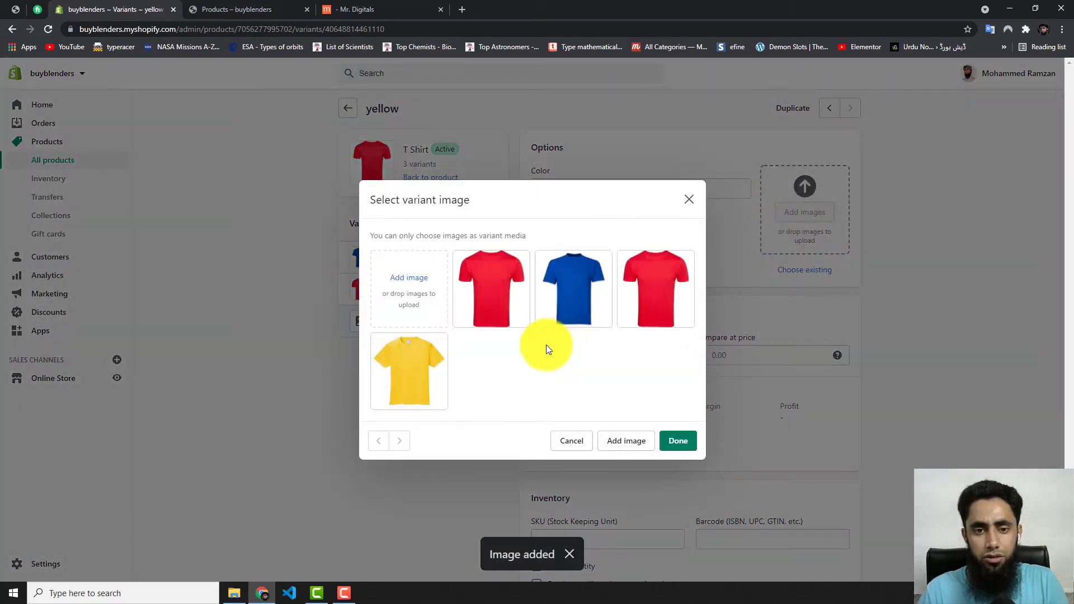
pyautogui.click(412, 361)
pyautogui.click(679, 440)
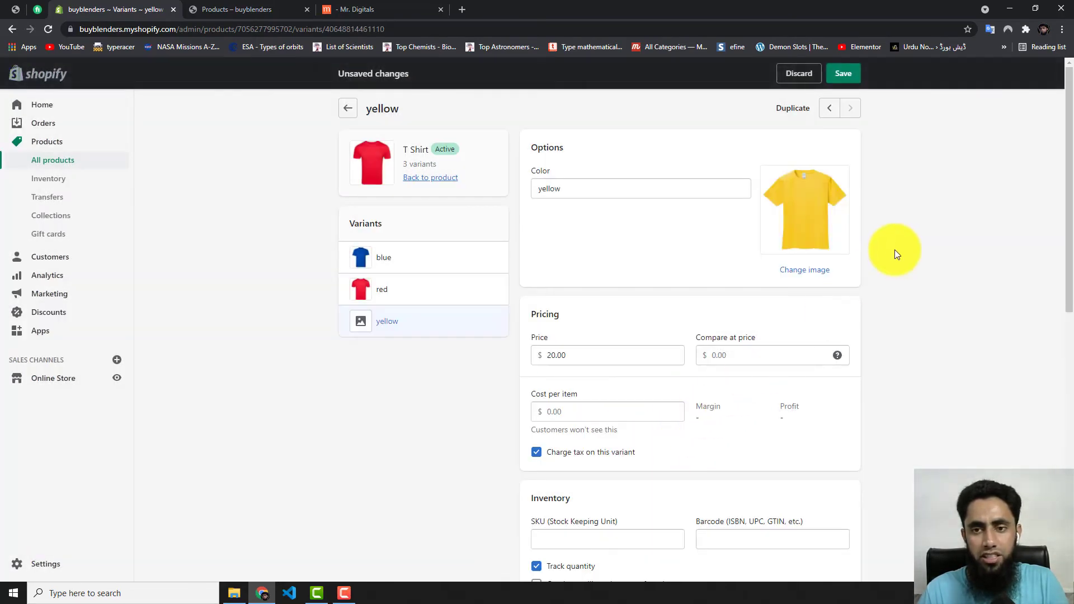
pyautogui.scroll(-10, 791, 331)
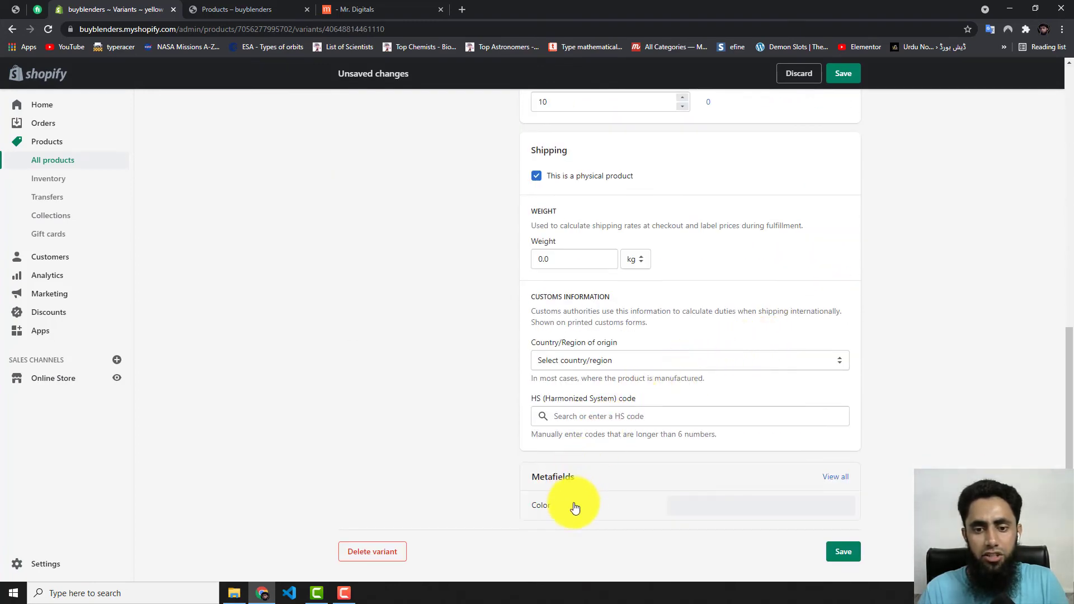
# Pick yellow #FFE400 as the yellow variant's Color metafield value
pyautogui.click(714, 505)
pyautogui.scroll(-1, 716, 503)
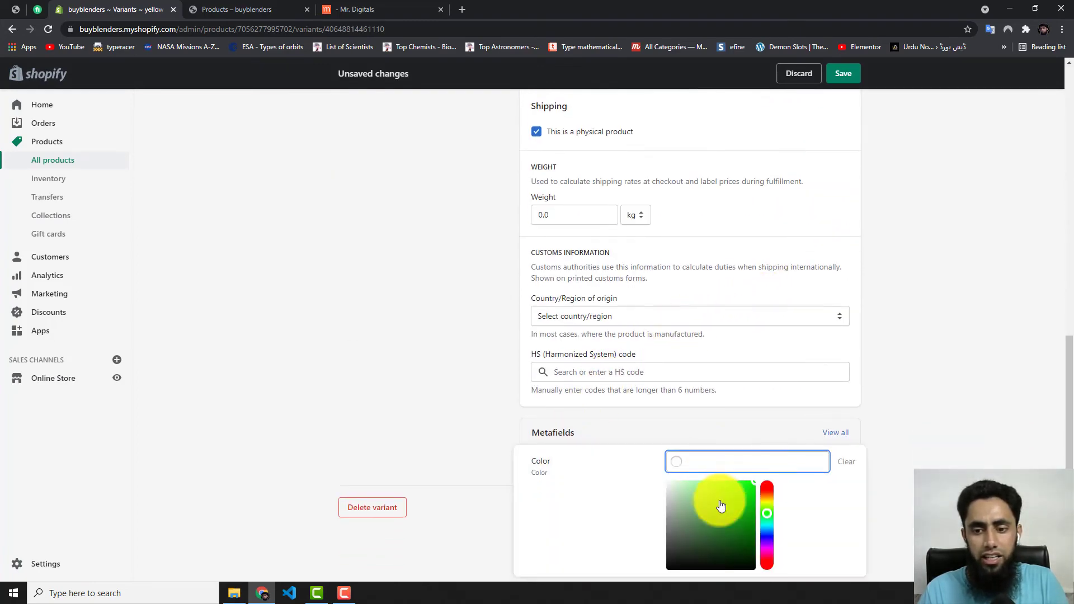
pyautogui.click(766, 489)
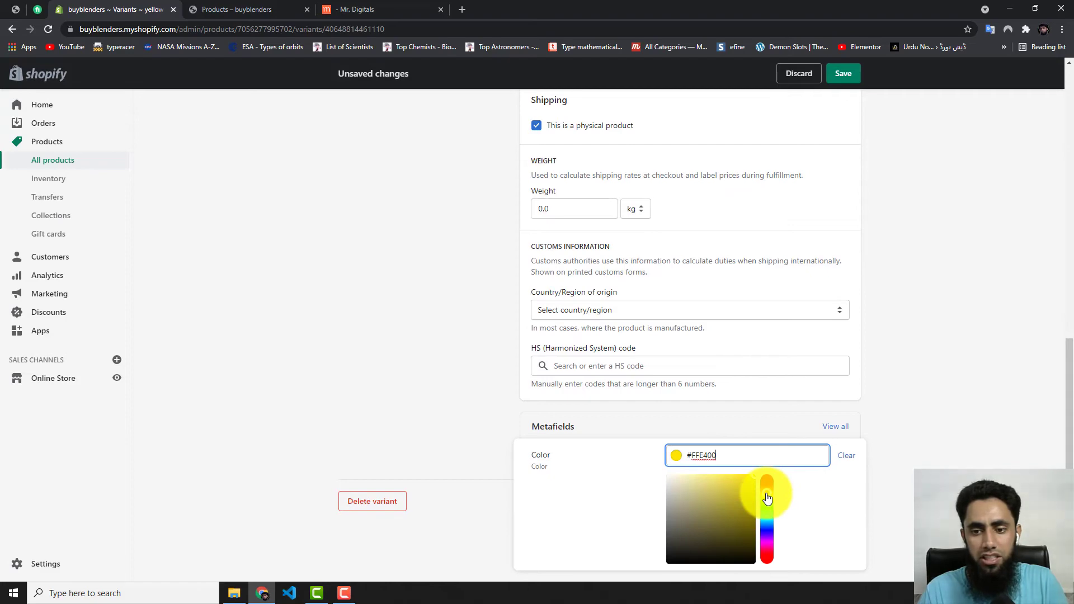
pyautogui.click(1055, 273)
pyautogui.scroll(10, 918, 298)
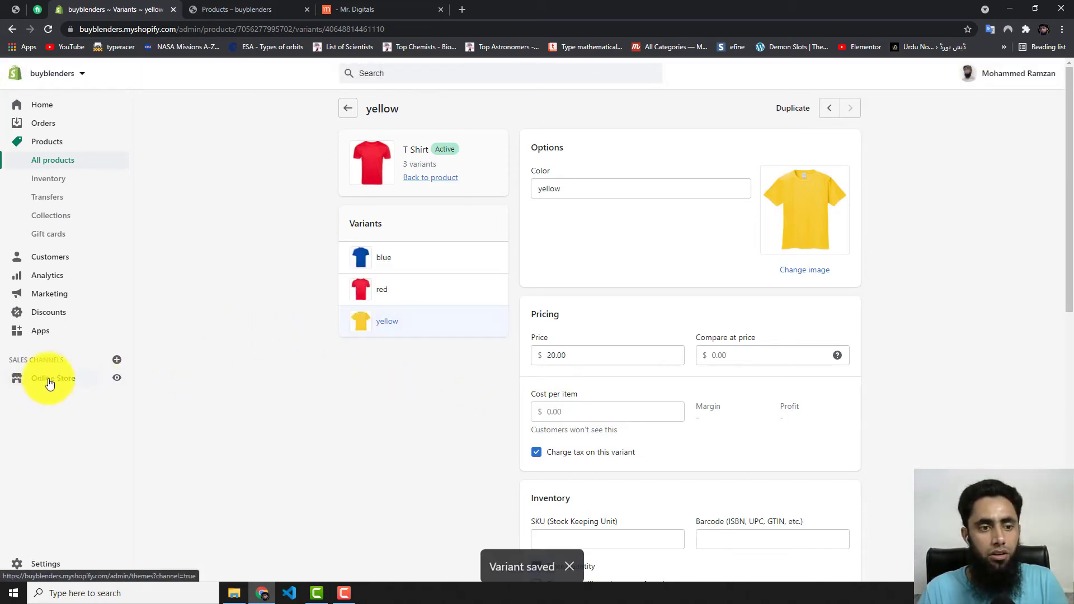
# Reload the storefront, open T Shirt, try its yellow and red options, then return to Themes
pyautogui.click(78, 378)
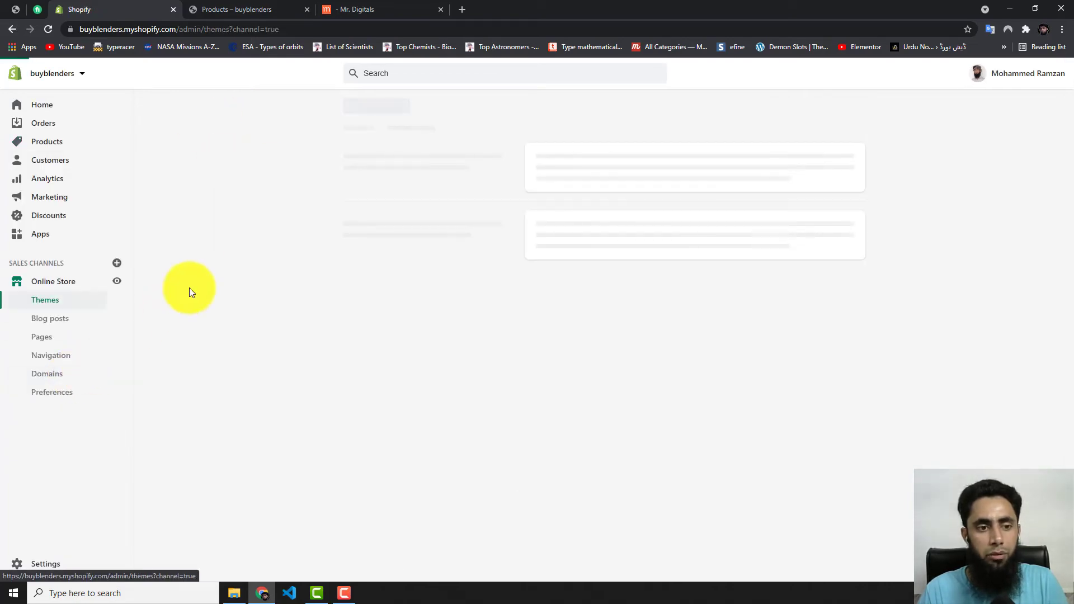
pyautogui.click(246, 9)
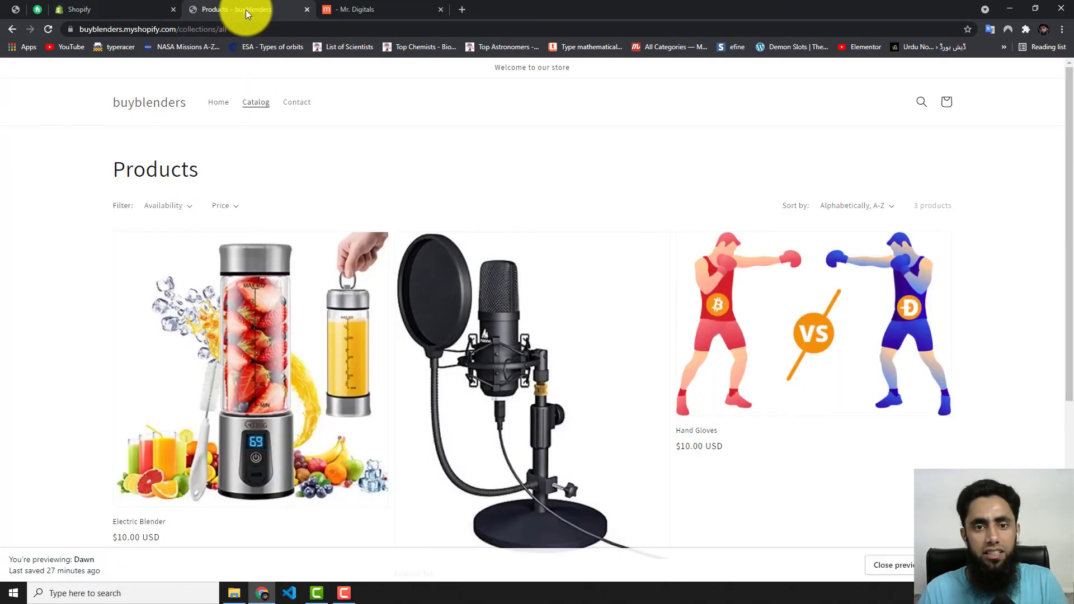
pyautogui.click(48, 29)
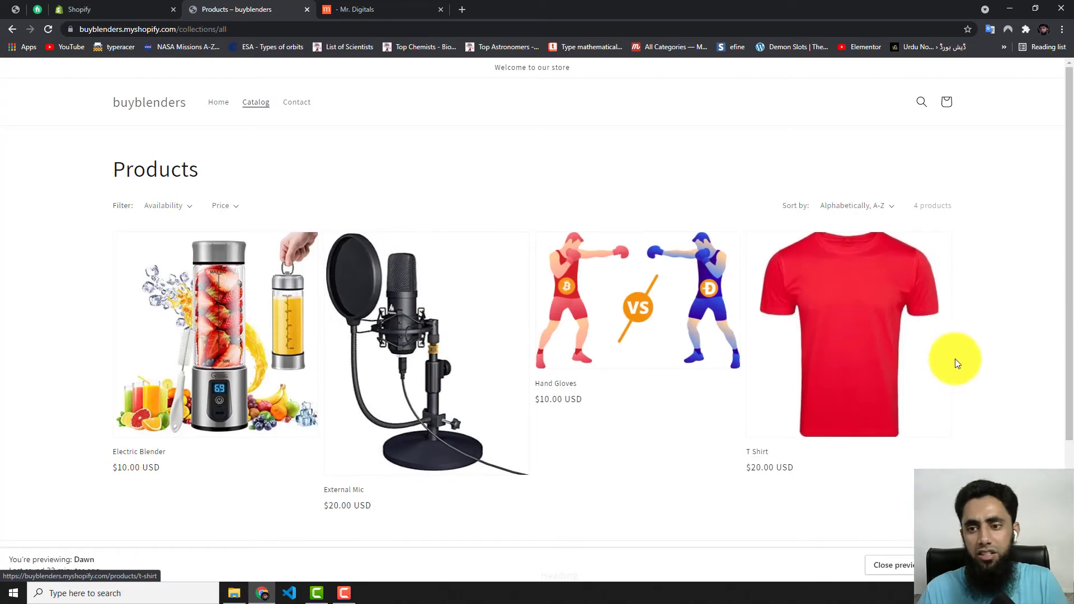
pyautogui.click(853, 365)
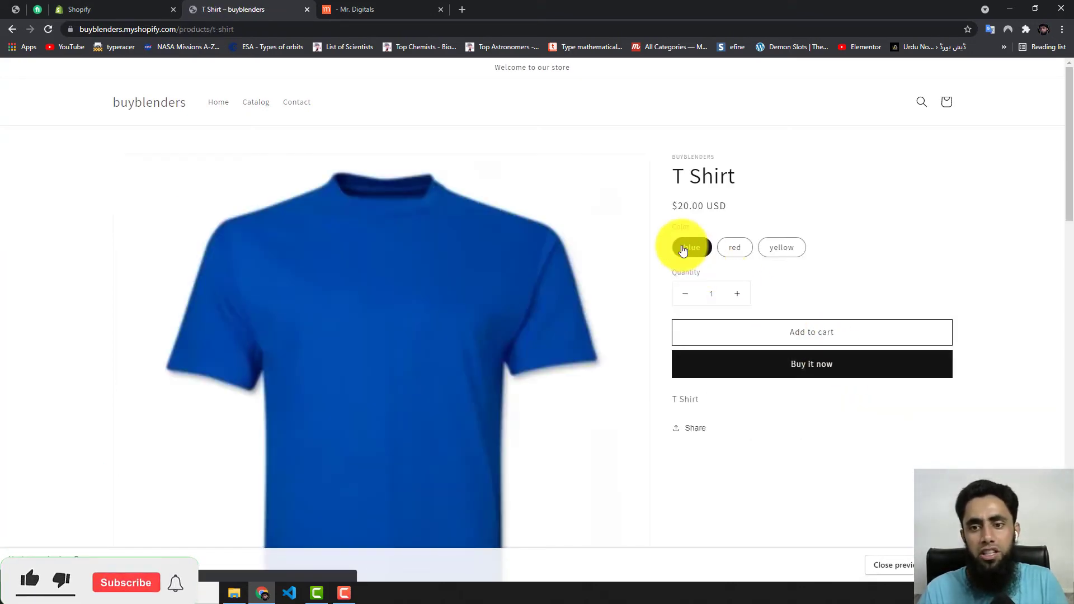
pyautogui.click(782, 247)
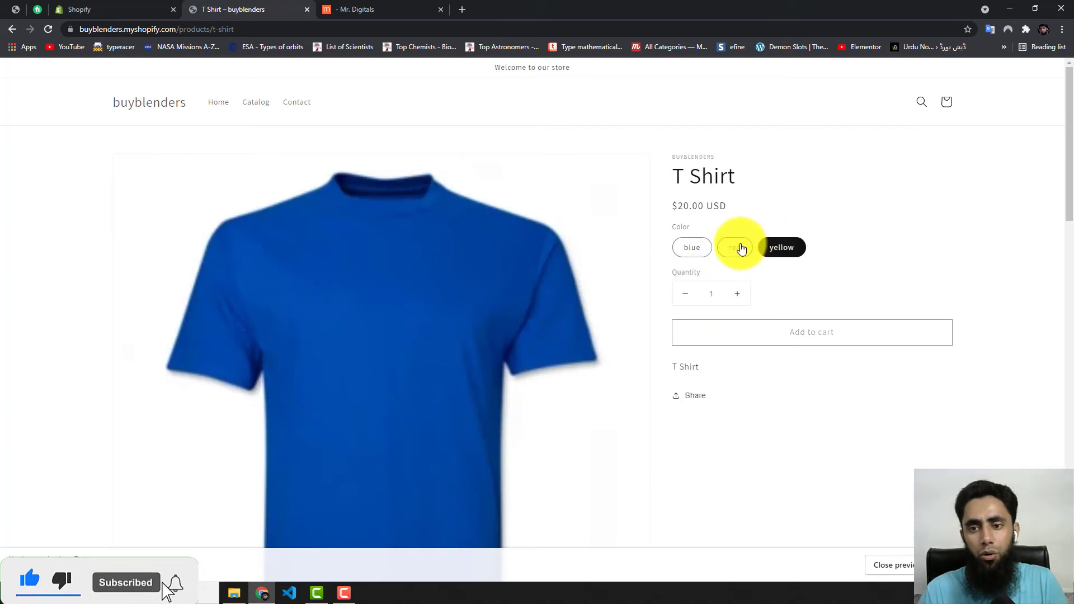
pyautogui.click(735, 248)
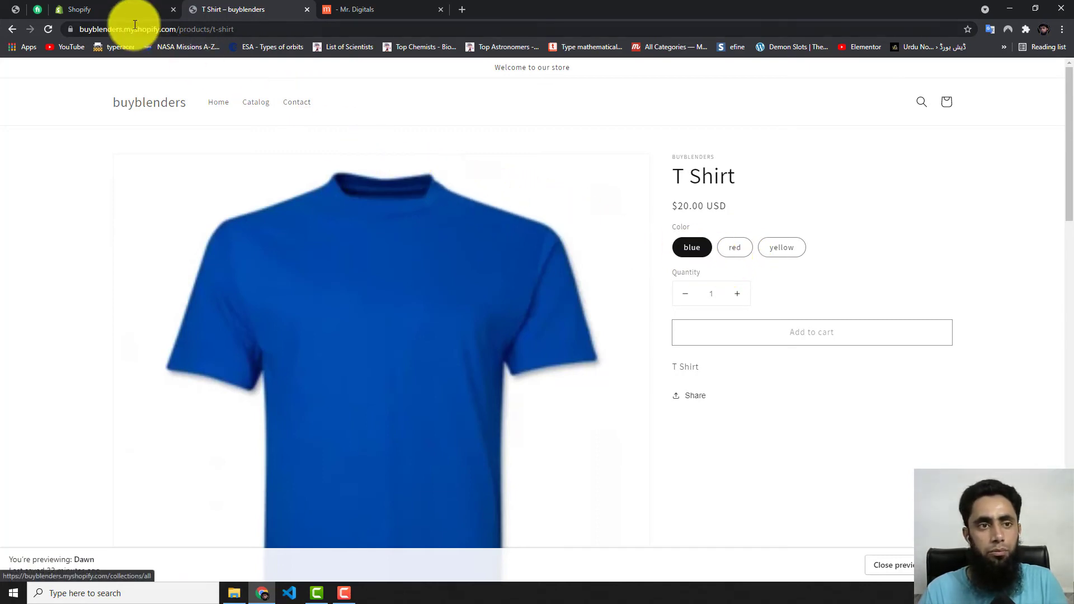
pyautogui.click(123, 9)
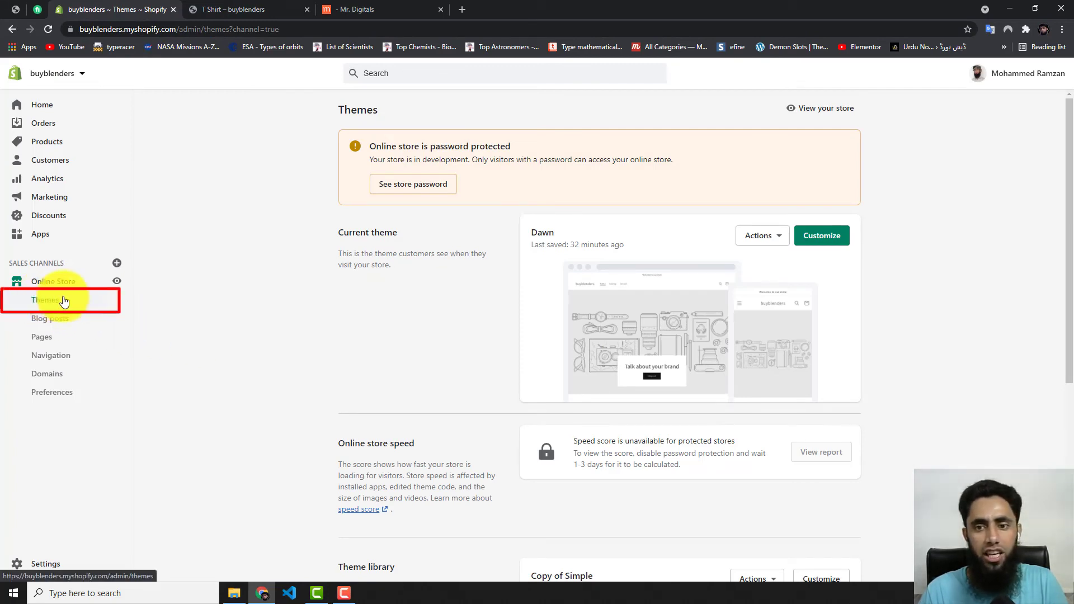
# Open Dawn's Edit code view and open Sections > main-product.liquid
pyautogui.click(776, 236)
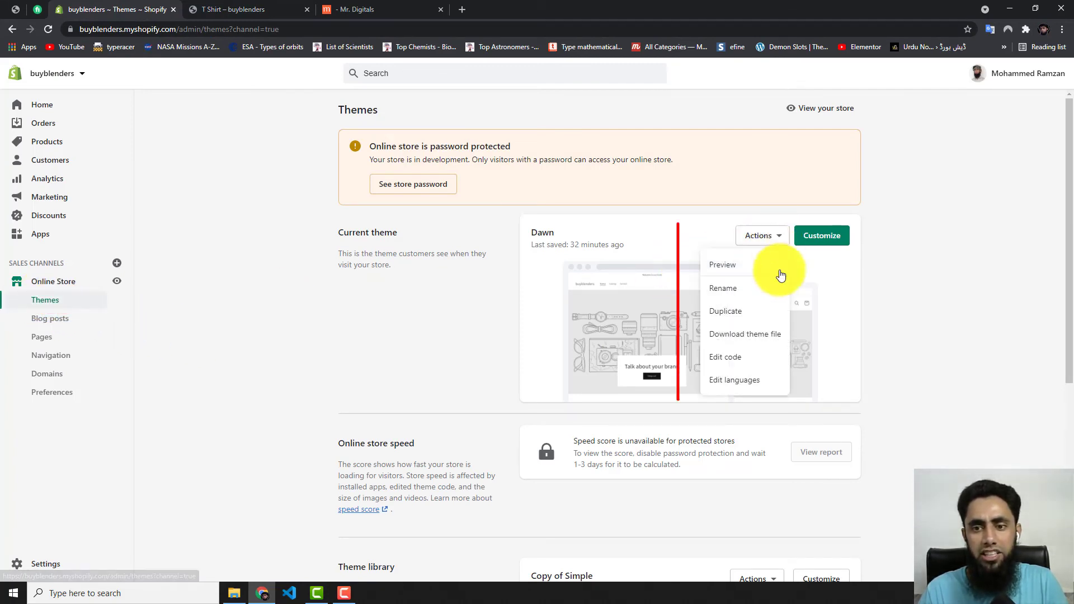
pyautogui.click(726, 356)
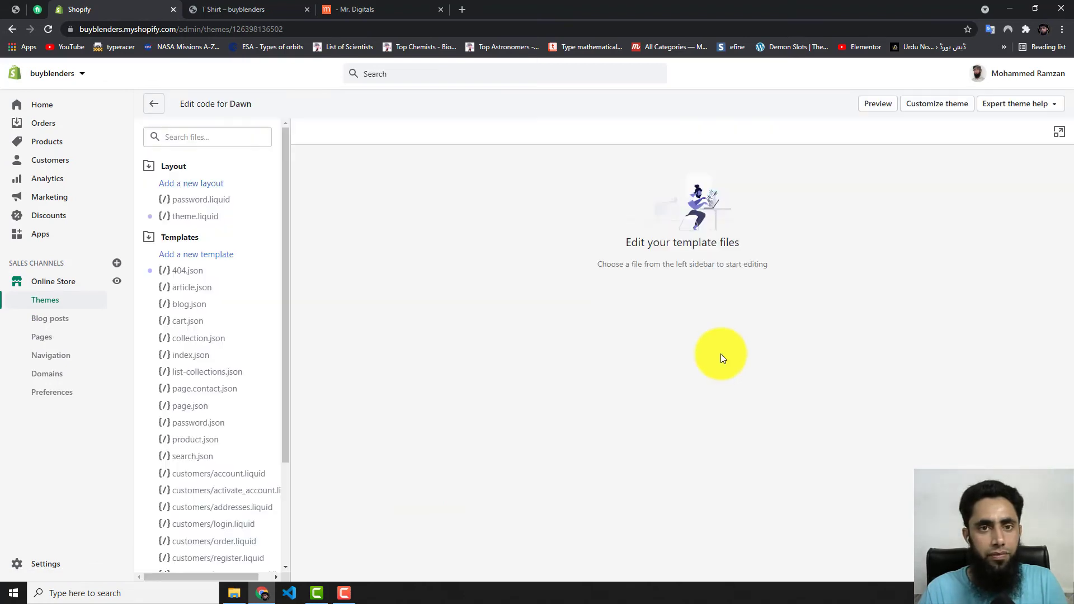
pyautogui.click(187, 236)
pyautogui.click(177, 164)
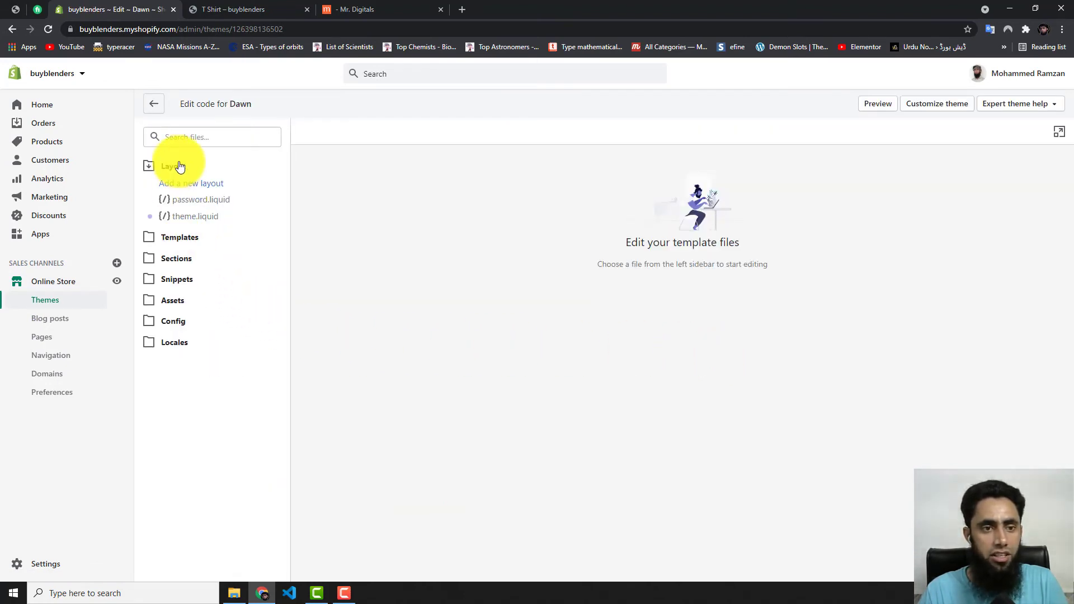
pyautogui.click(175, 209)
pyautogui.scroll(-4, 183, 348)
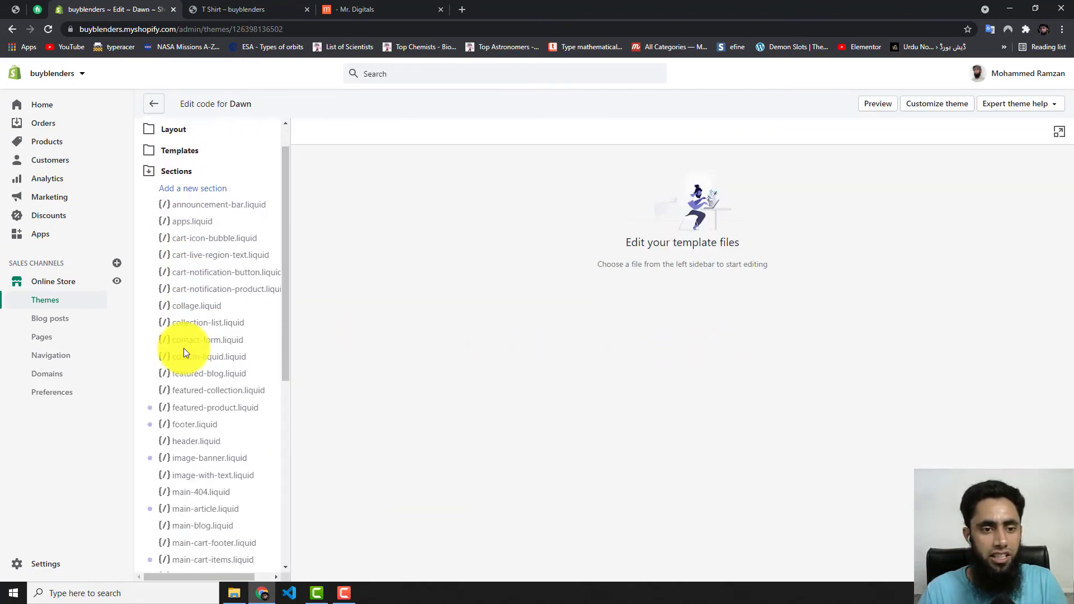
pyautogui.scroll(-3, 183, 348)
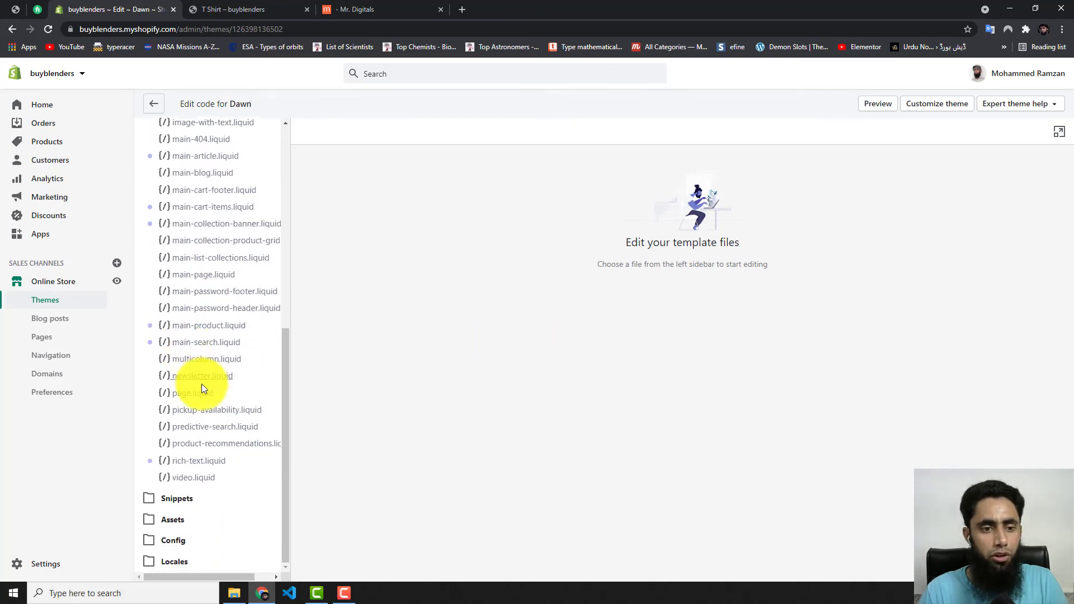
pyautogui.click(198, 327)
# Scroll main-product.liquid to line 202 and select the variant label code on lines 202–204
pyautogui.scroll(-1, 567, 338)
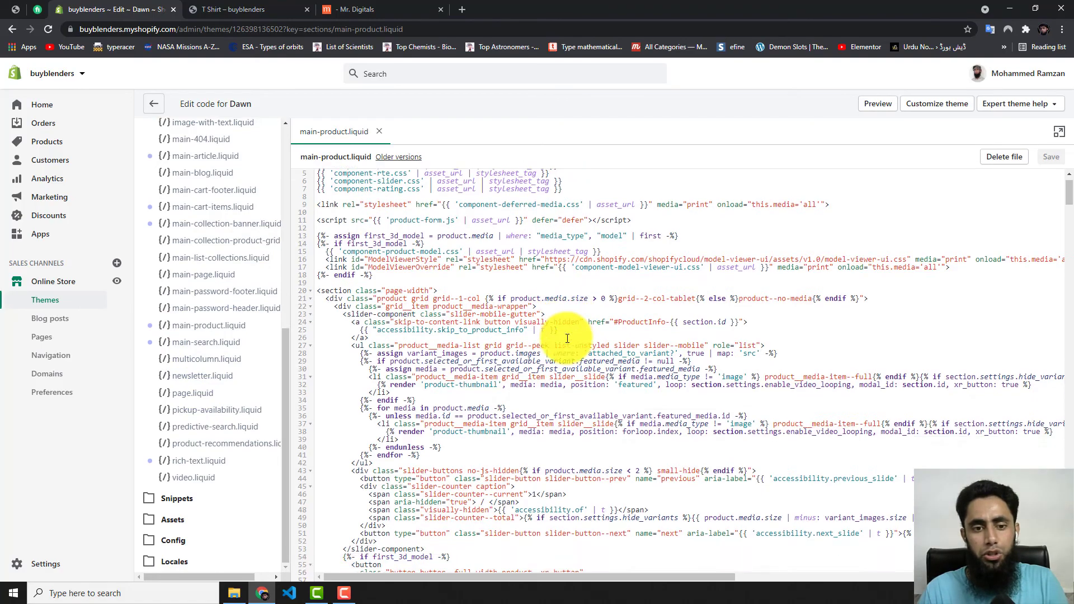
pyautogui.scroll(-10, 567, 338)
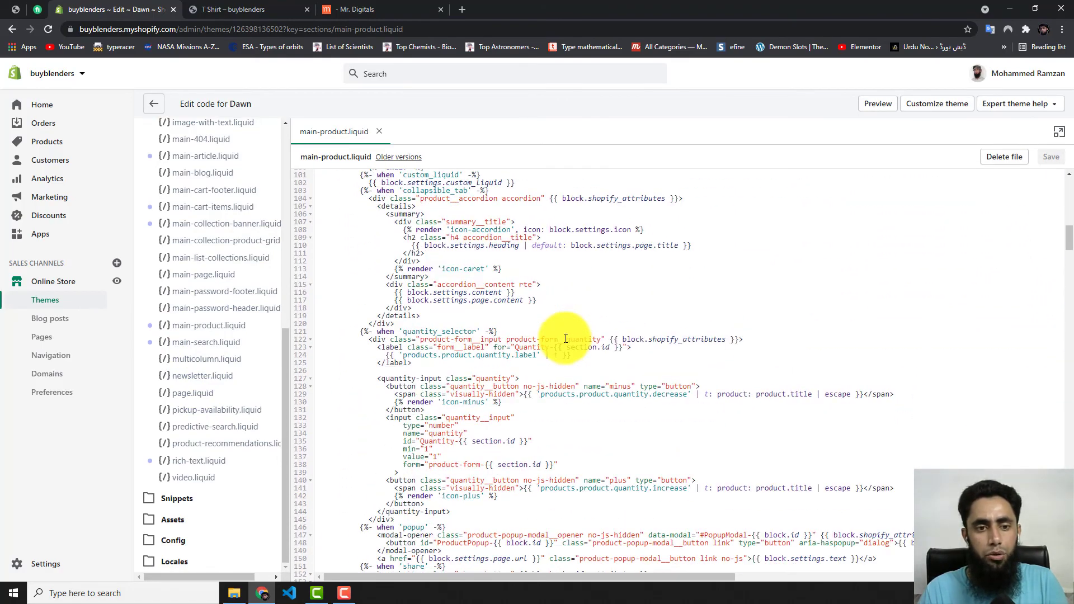
pyautogui.scroll(-8, 556, 334)
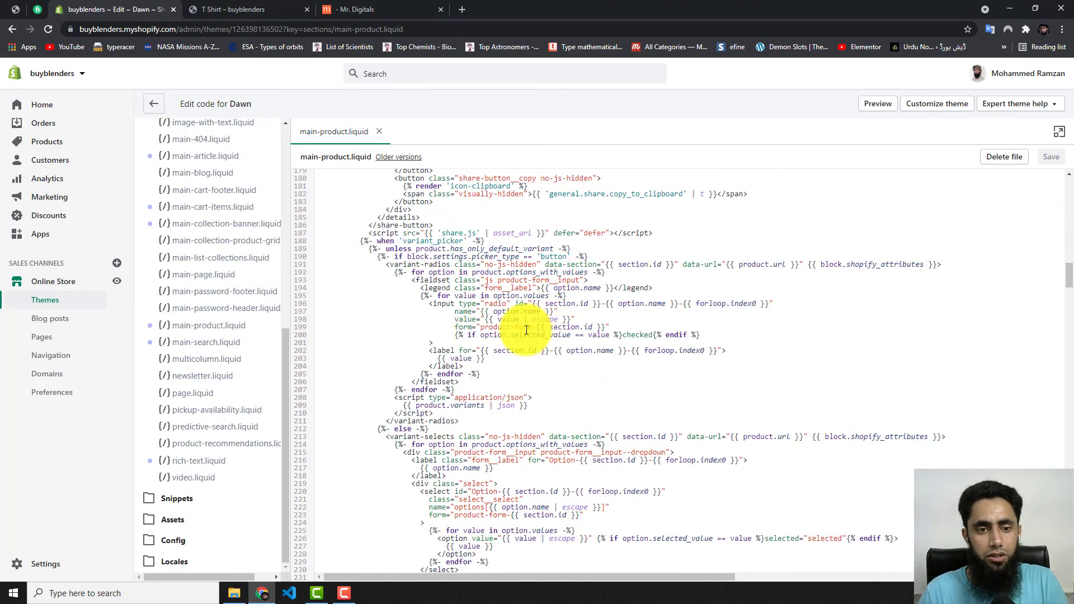
pyautogui.moveTo(430, 350); pyautogui.dragTo(472, 364)
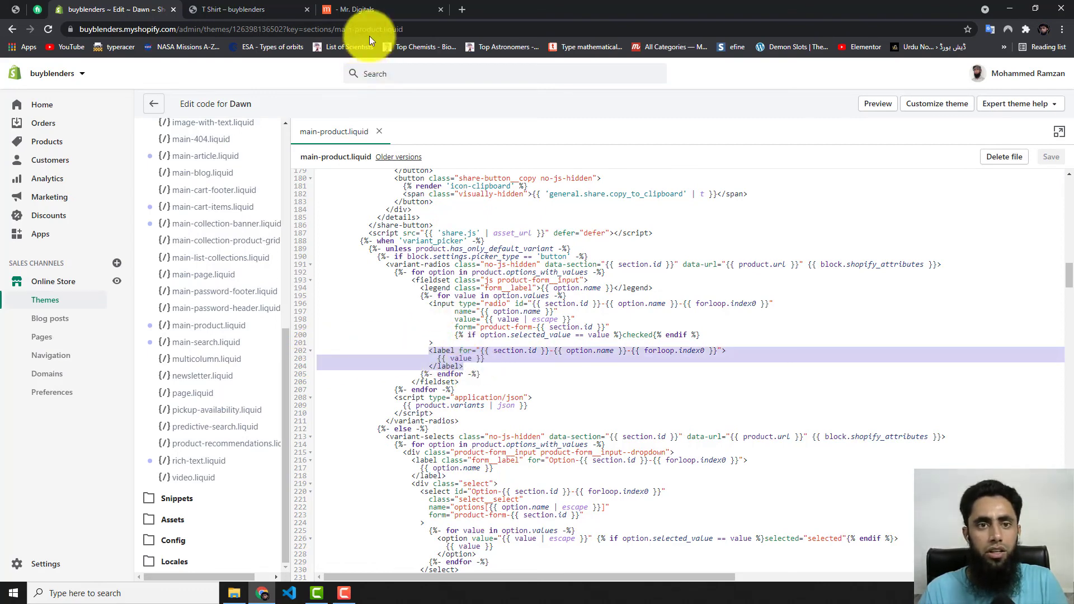
pyautogui.click(370, 12)
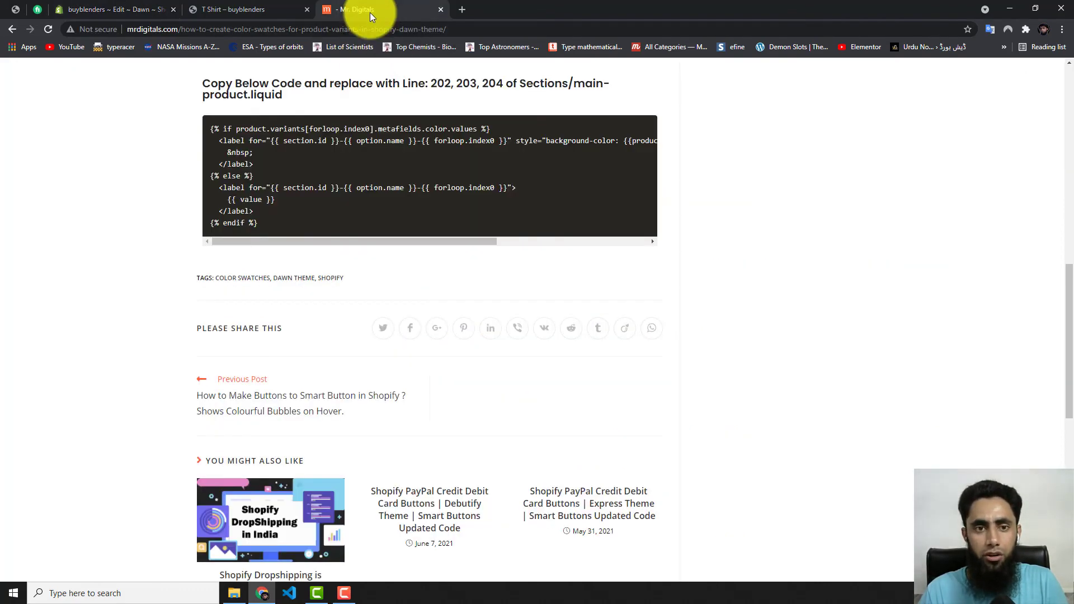
# Copy the Mr. Digitals colour-swatch code snippet and go back to the code editor
pyautogui.moveTo(241, 200); pyautogui.dragTo(209, 128)
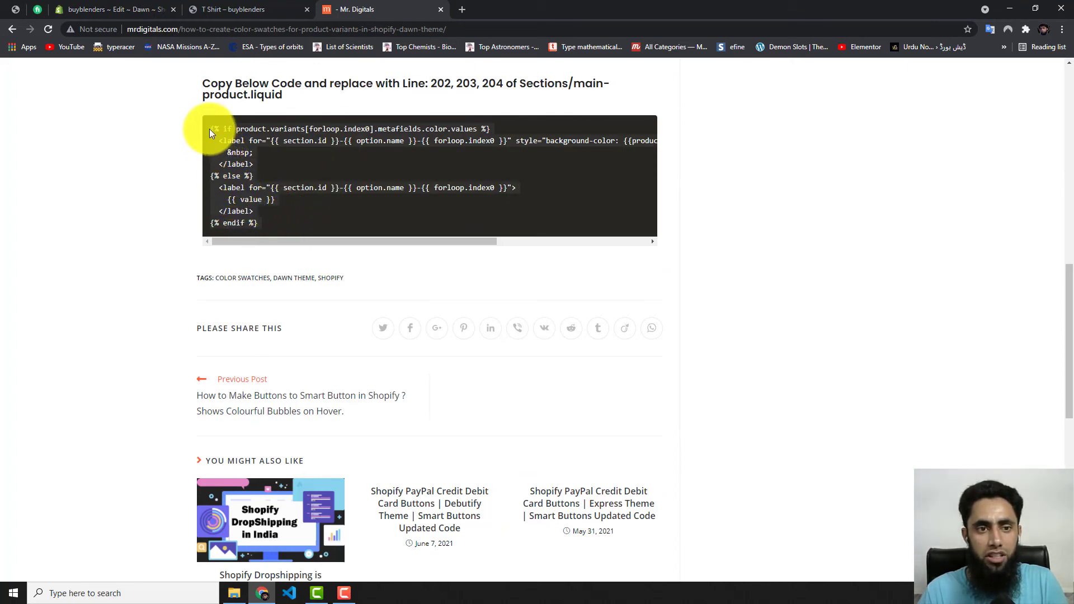
pyautogui.rightClick(228, 165)
pyautogui.click(236, 172)
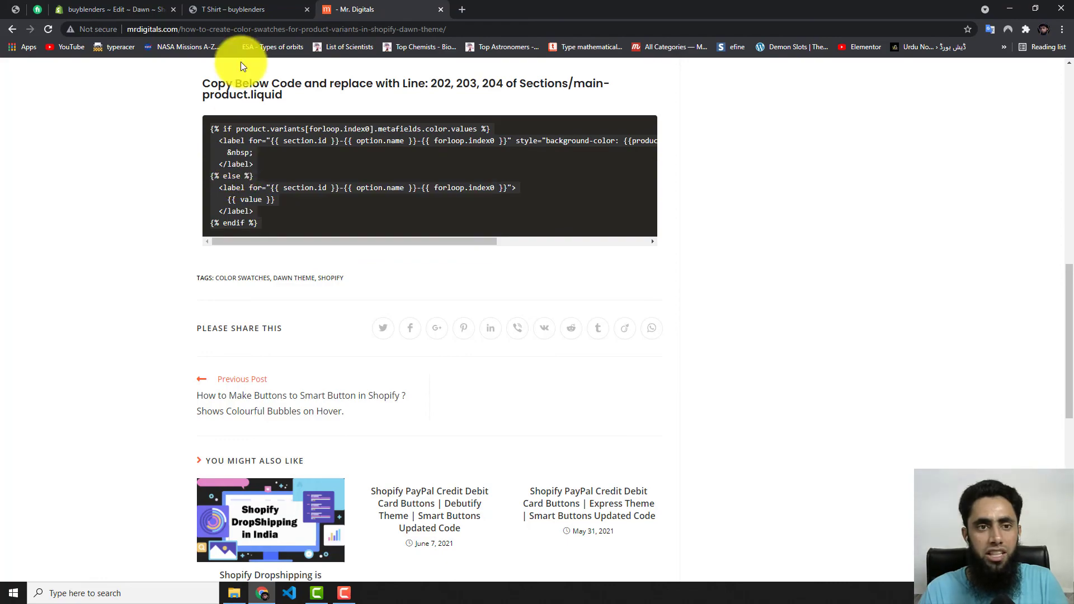
pyautogui.click(159, 8)
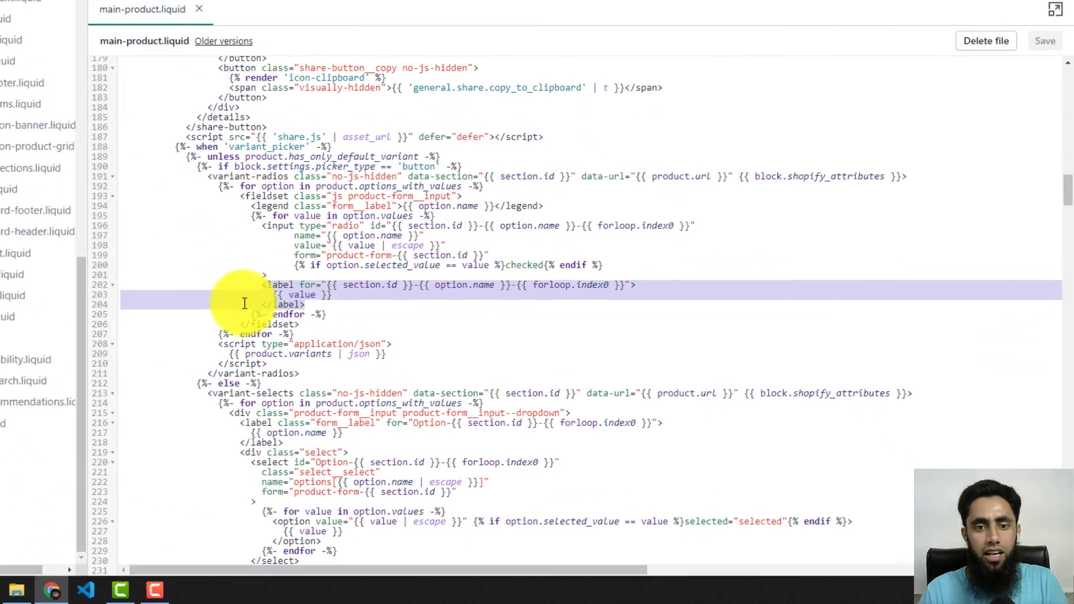
# Replace lines 202–204 with the pasted swatch if/else code, indent it, and save the file
pyautogui.click(472, 367)
pyautogui.moveTo(256, 284); pyautogui.dragTo(197, 263)
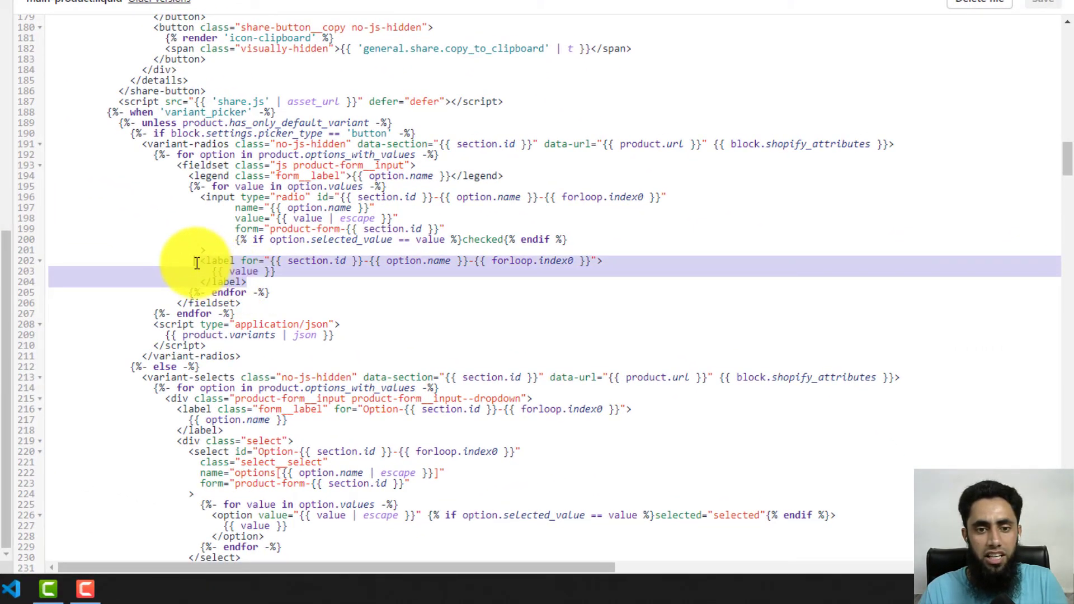
pyautogui.press('BackSpace')
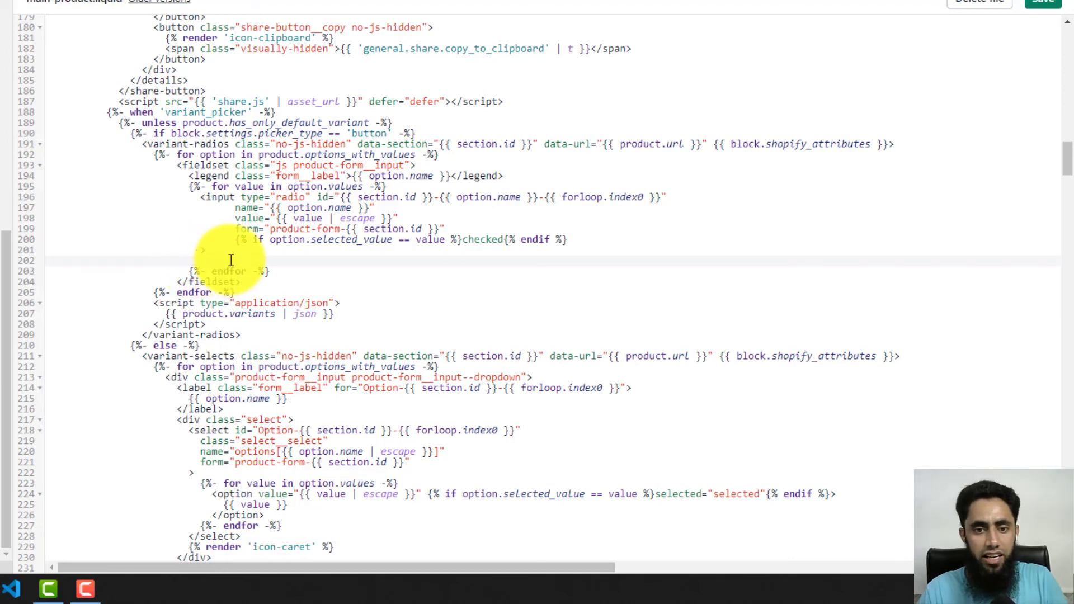
pyautogui.hotkey('ctrl', 'v')
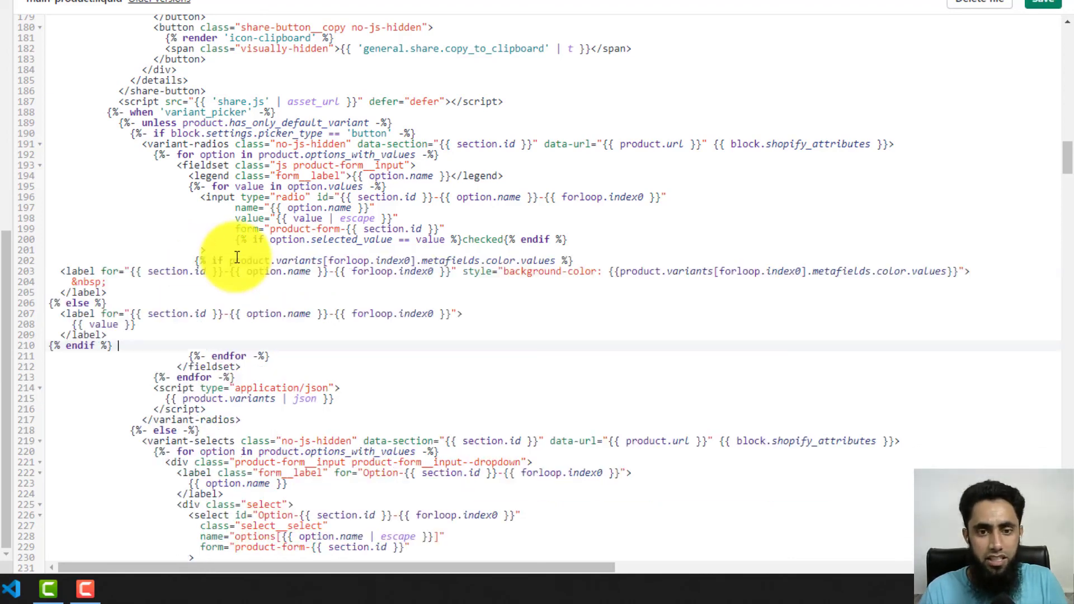
pyautogui.keyDown('shift'); pyautogui.click(60, 271); pyautogui.keyUp('shift')
pyautogui.press('Tab')
pyautogui.press('Tab')
pyautogui.press('Tab')
pyautogui.press('Tab')
pyautogui.press('Tab')
pyautogui.press('Tab')
pyautogui.press('Tab')
pyautogui.press('Tab')
pyautogui.press('Tab')
pyautogui.press('Tab')
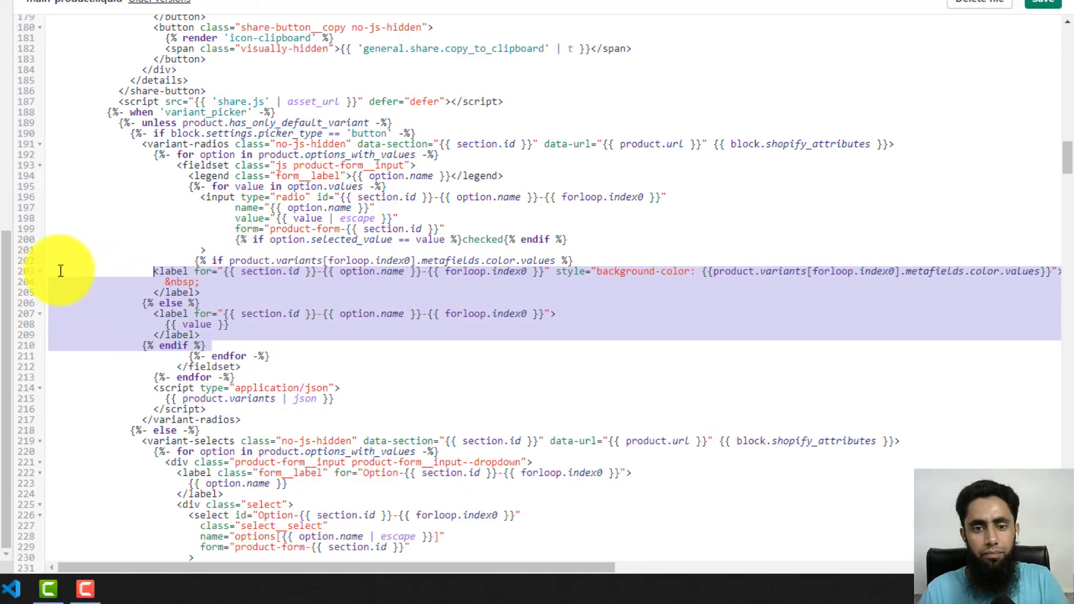
pyautogui.press('Tab')
pyautogui.press('Tab')
pyautogui.press('Tab')
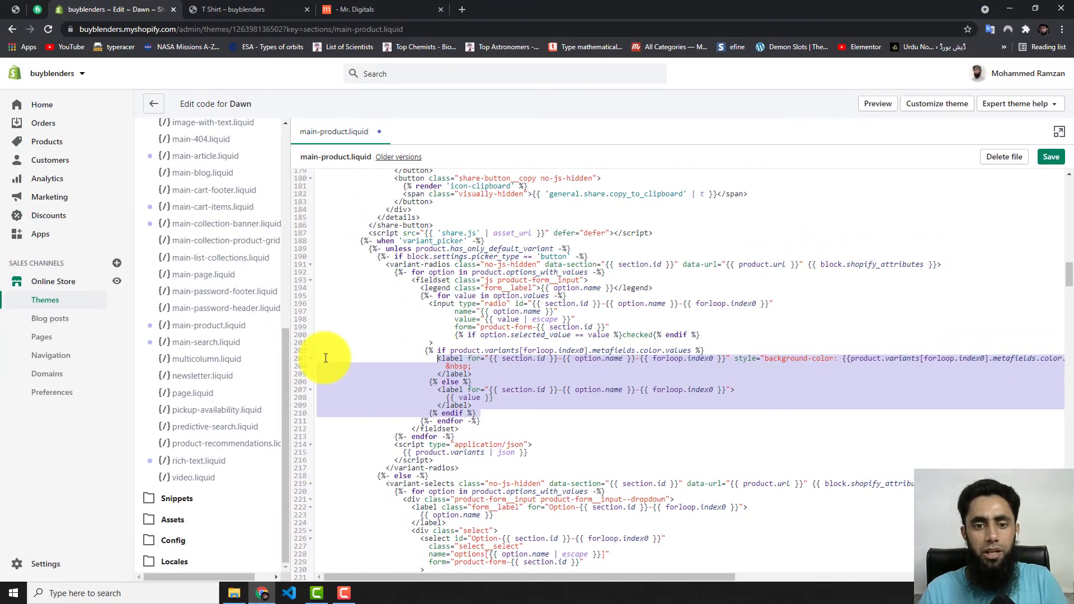
pyautogui.click(1049, 157)
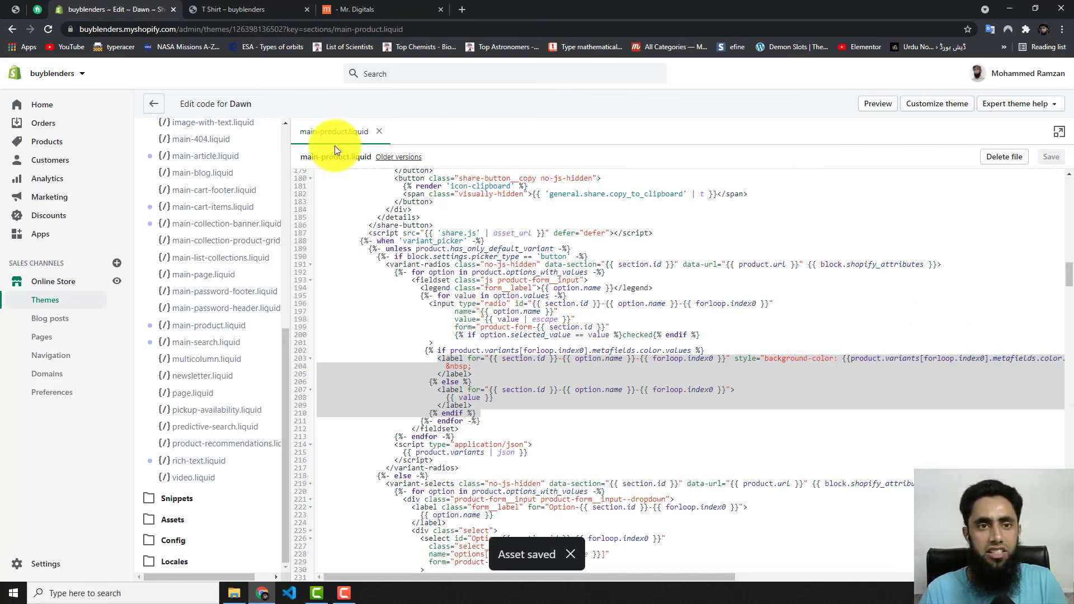
pyautogui.click(246, 10)
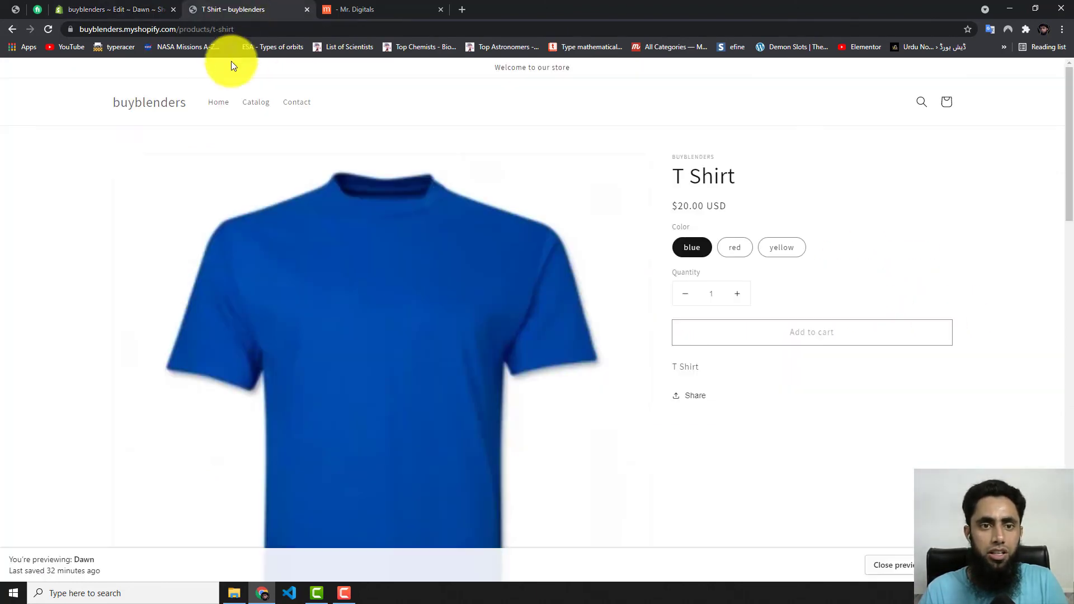
# Reload the T Shirt page and cycle the red, yellow and blue swatches to verify image switching
pyautogui.click(47, 27)
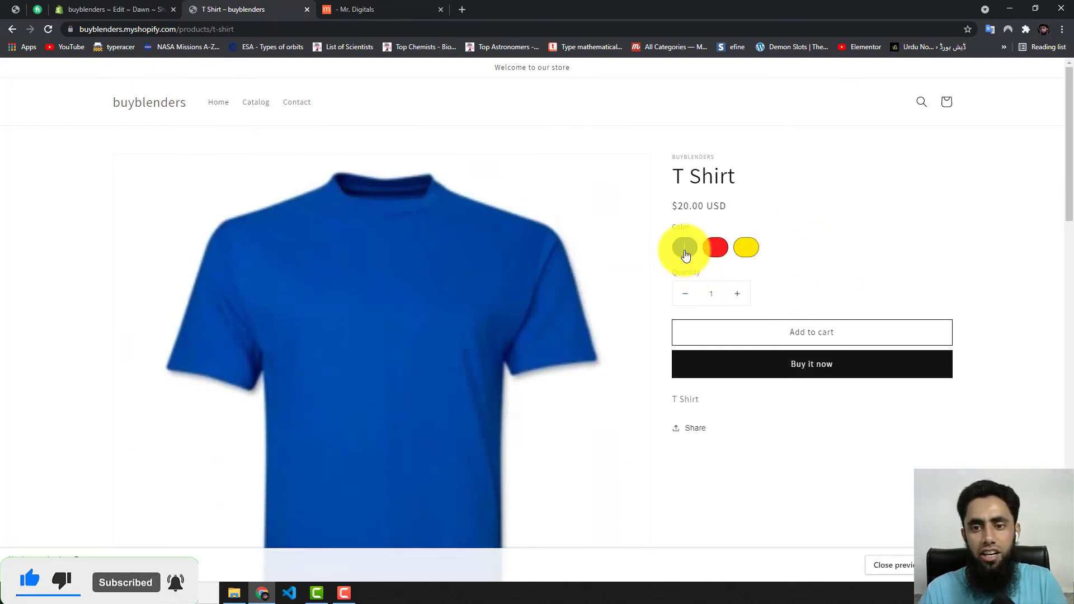
pyautogui.scroll(-1, 686, 255)
pyautogui.click(715, 167)
pyautogui.click(745, 168)
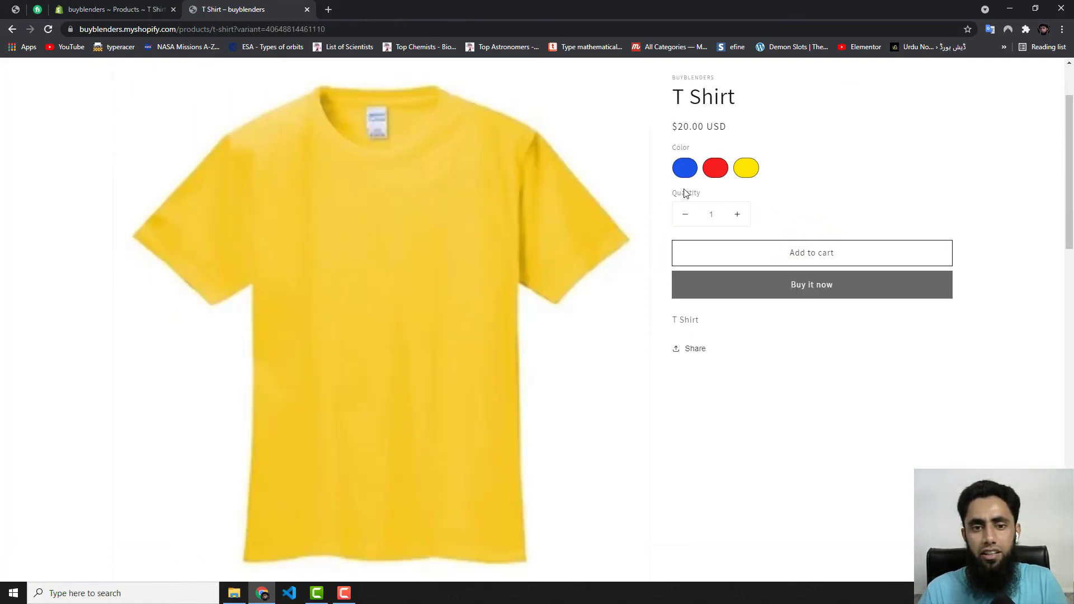
pyautogui.click(684, 175)
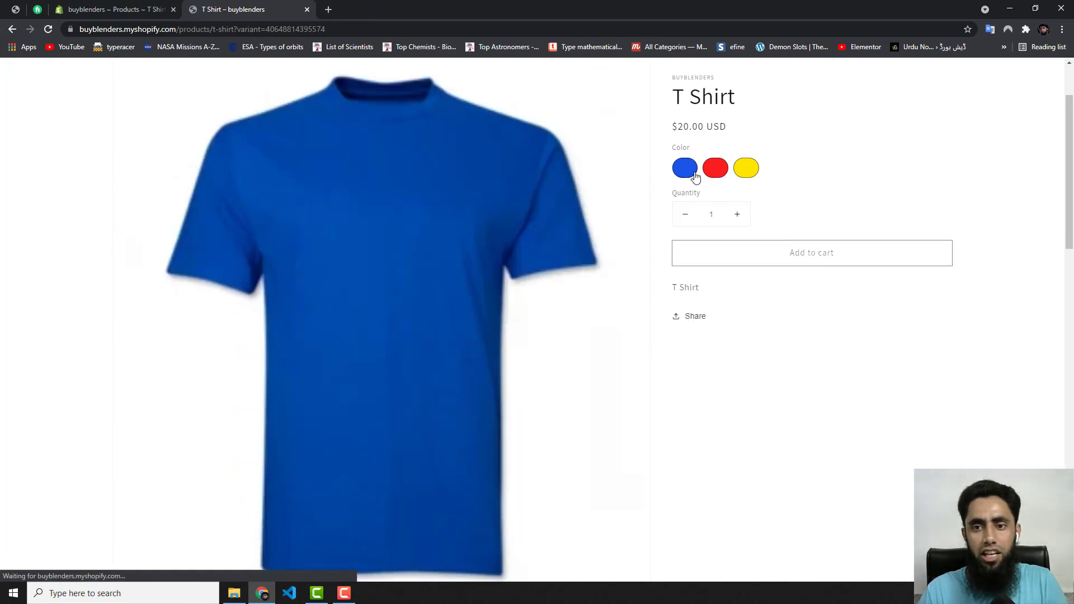
pyautogui.click(715, 170)
pyautogui.click(747, 173)
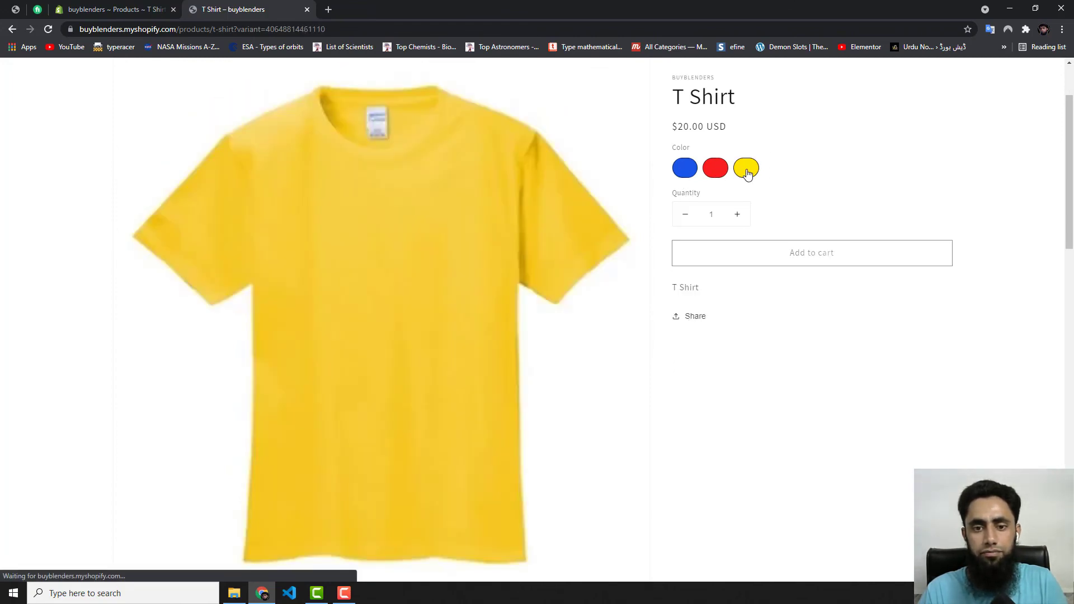
pyautogui.click(718, 173)
pyautogui.click(689, 170)
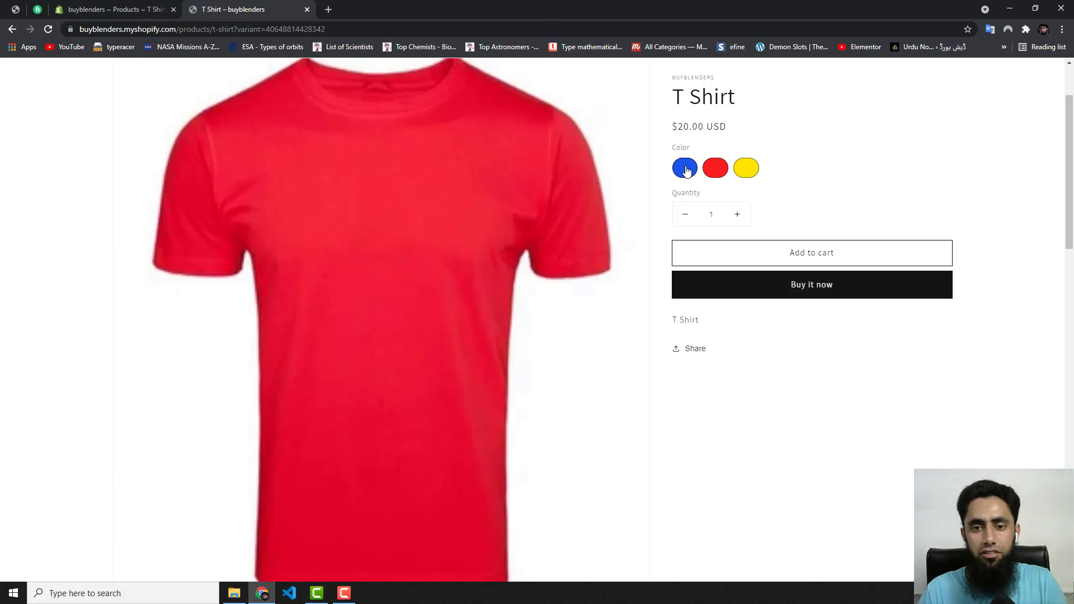